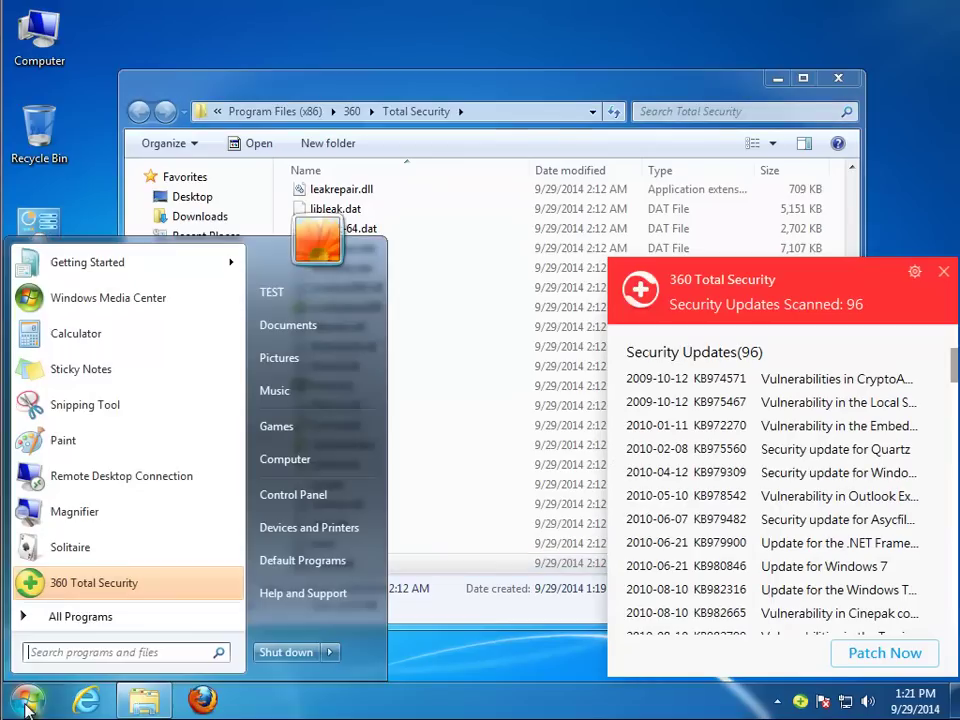
Step: Open the Control Panel list of installed programs and dismiss the 360 Total Security updates notification
left_click(305, 495)
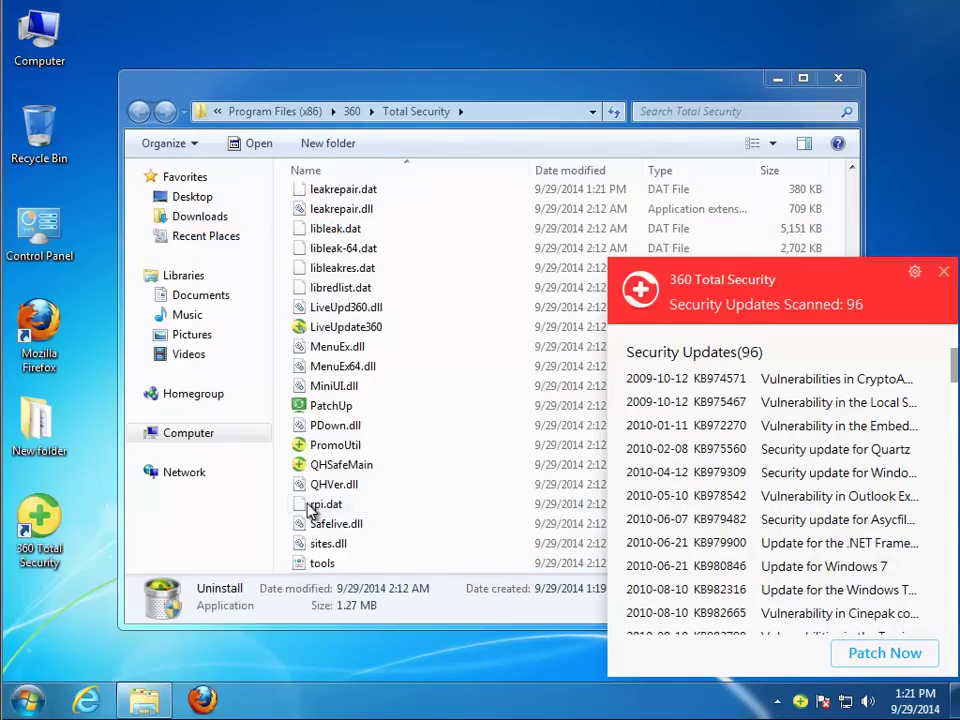
left_click(943, 271)
left_click(314, 449)
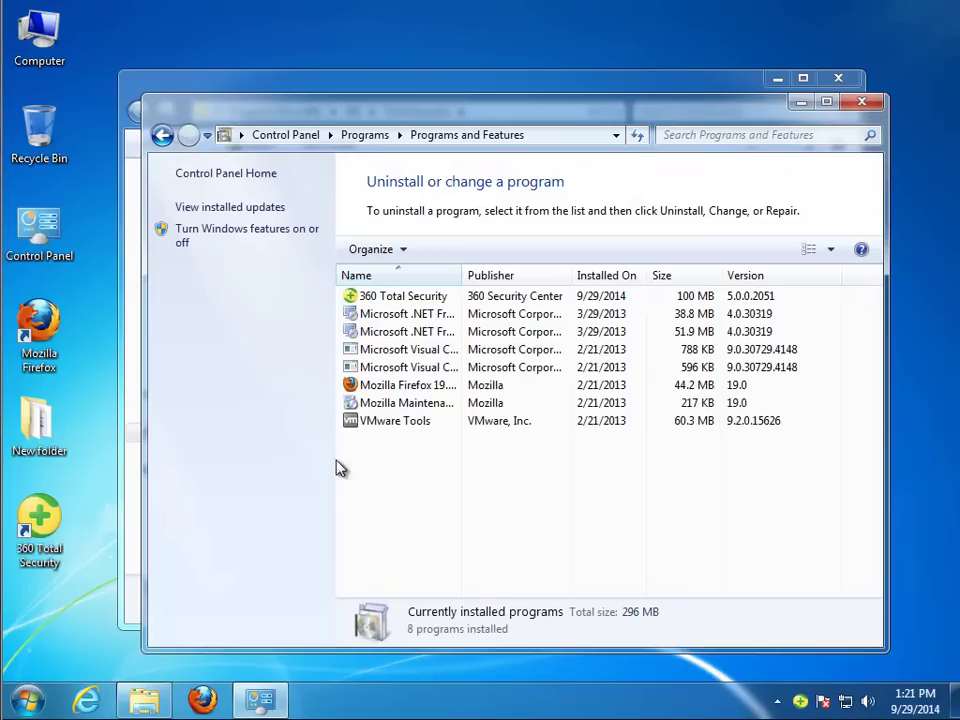
Step: Uninstall 360 Total Security from the installed programs, continuing through its uninstaller and agreeing to remove it permanently
left_click(425, 299)
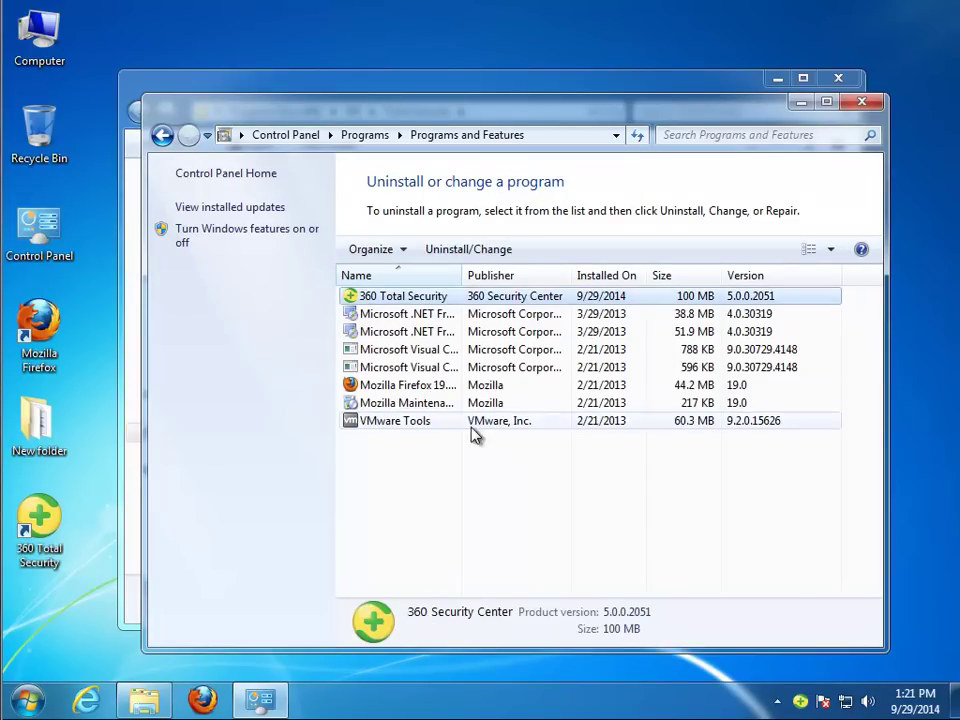
left_click(465, 252)
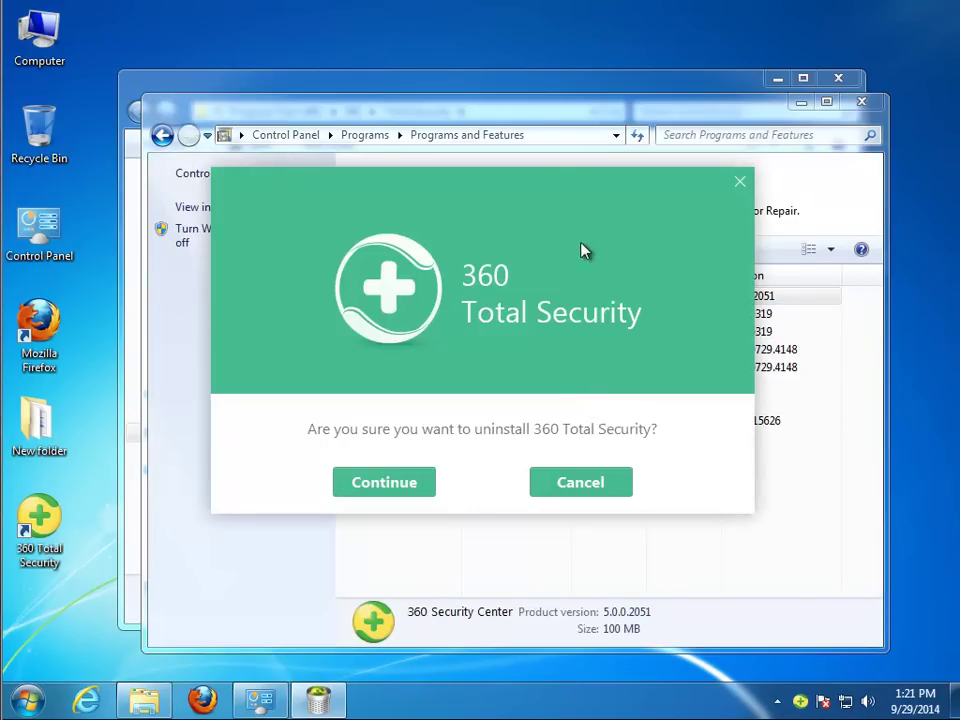
left_click_drag(677, 362, 698, 345)
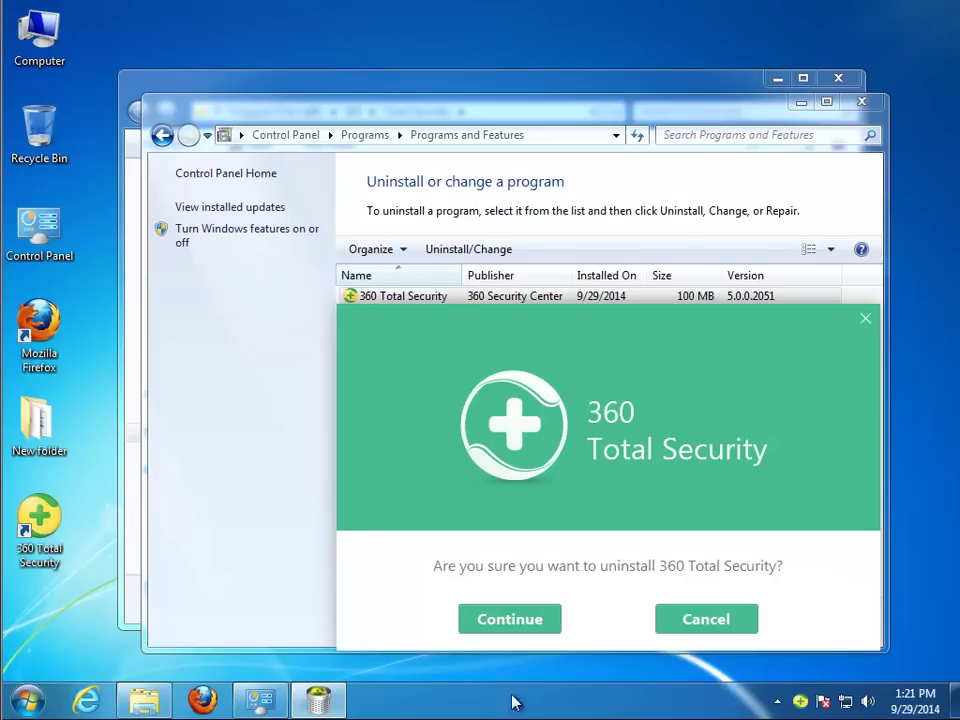
left_click(492, 620)
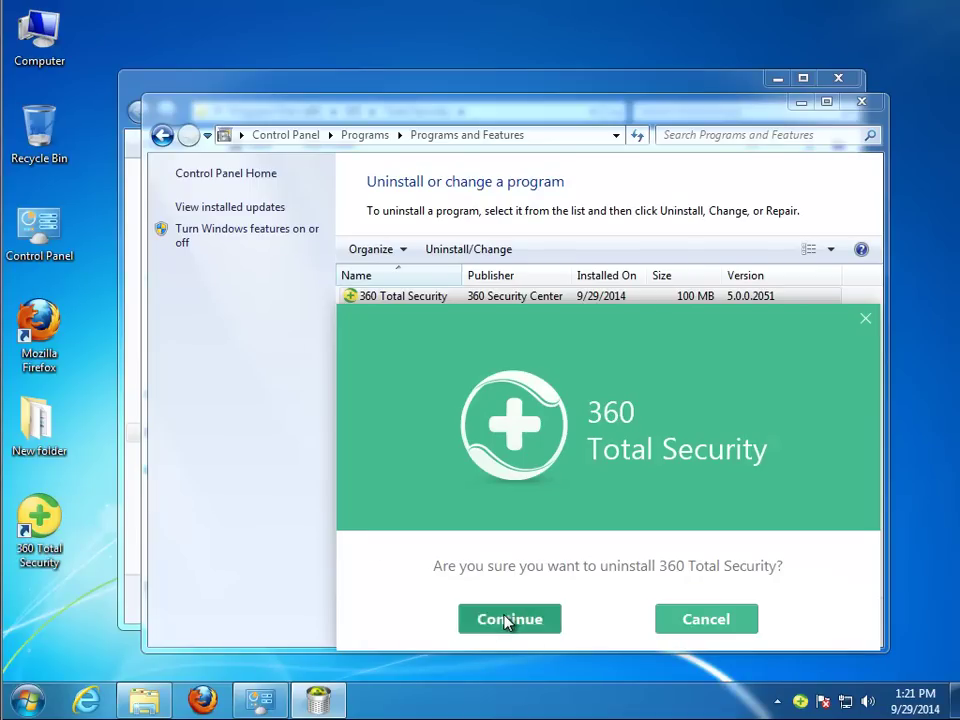
left_click_drag(460, 292, 533, 556)
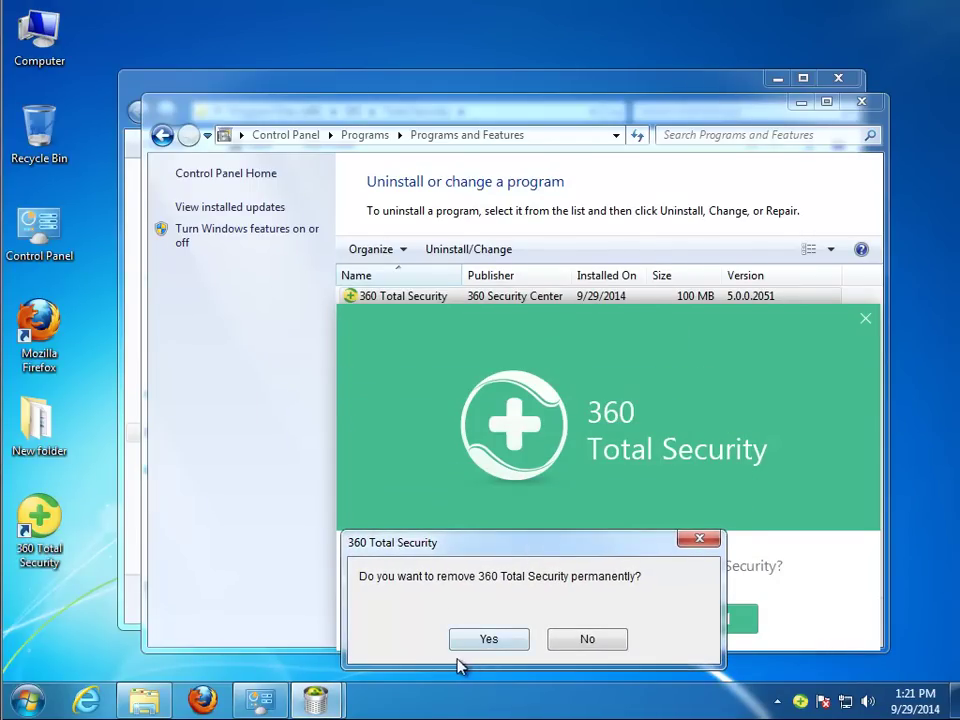
left_click(489, 640)
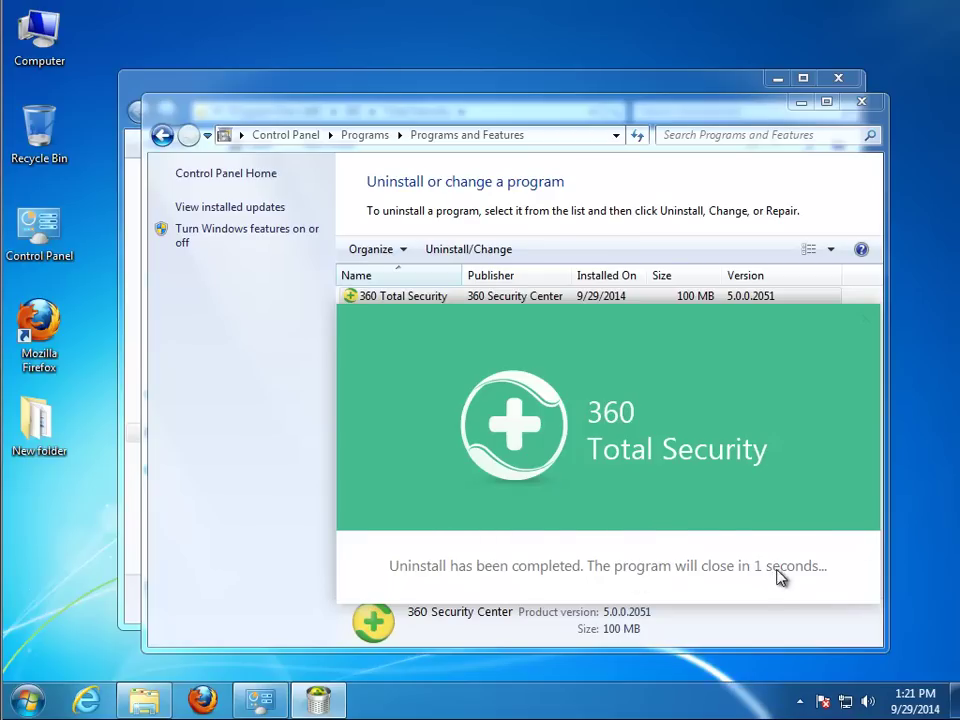
Step: Refresh the list of installed programs and close the Programs and Features window
right_click(414, 474)
left_click(447, 544)
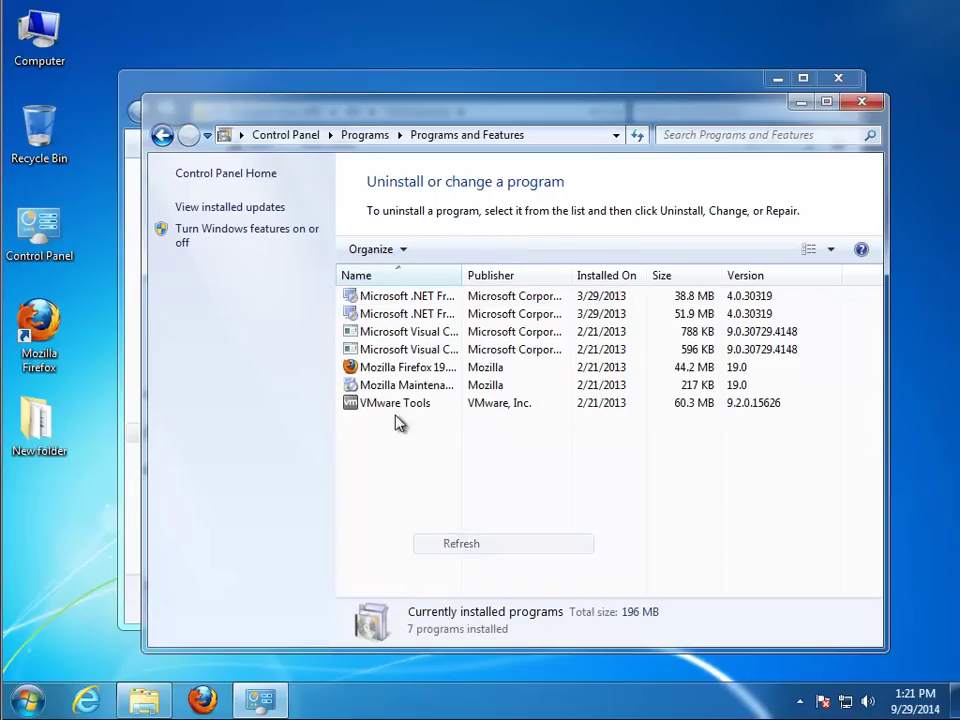
left_click(861, 102)
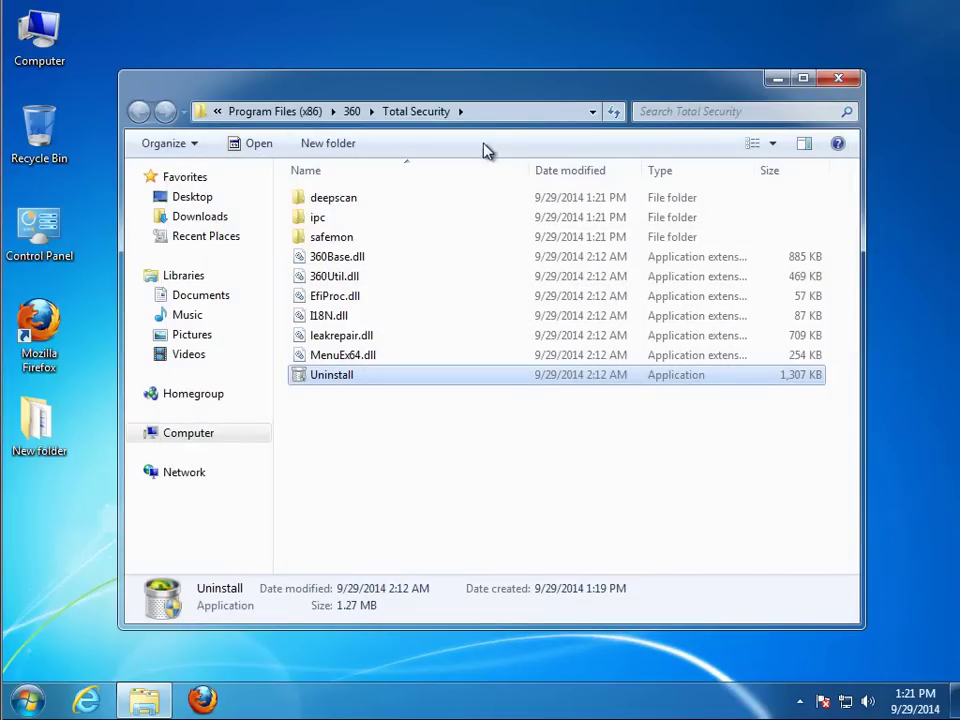
left_click(497, 118)
left_click(27, 700)
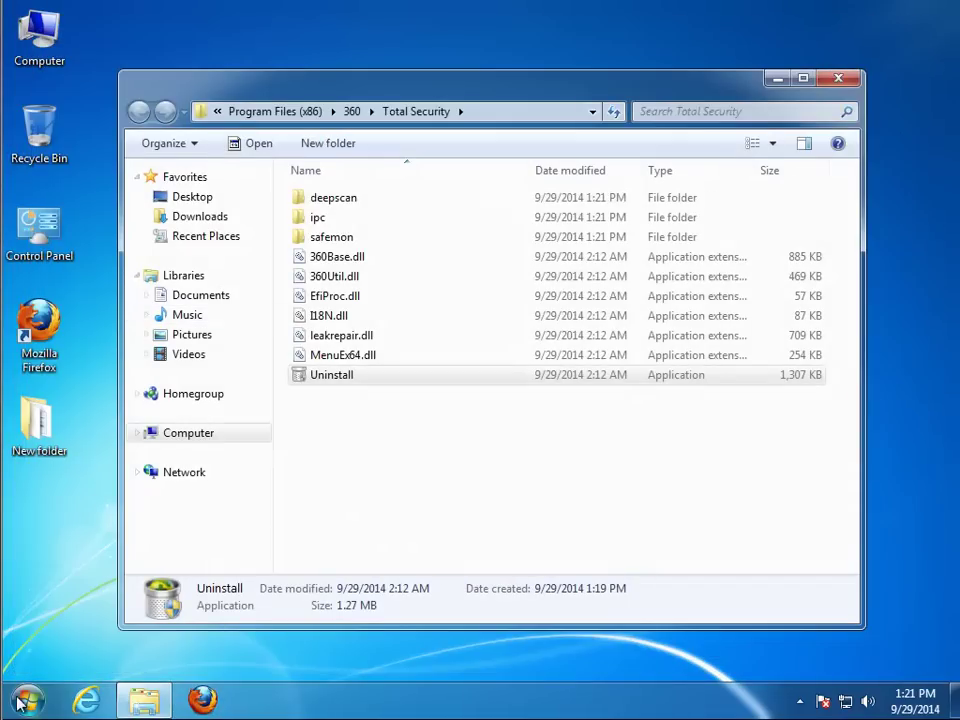
left_click(27, 700)
left_click(330, 652)
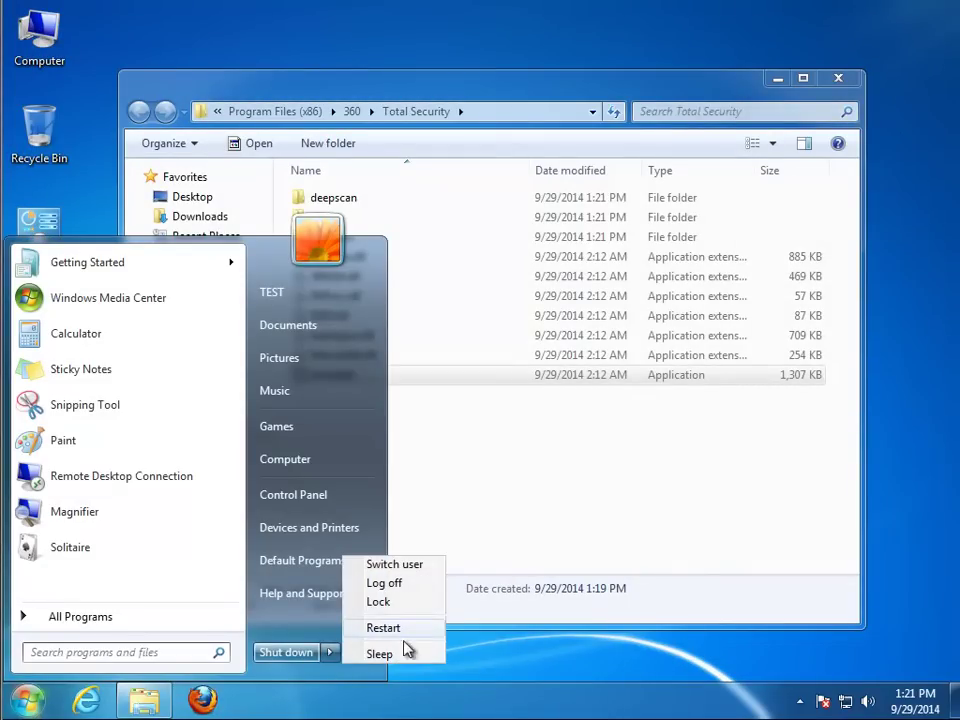
left_click(456, 431)
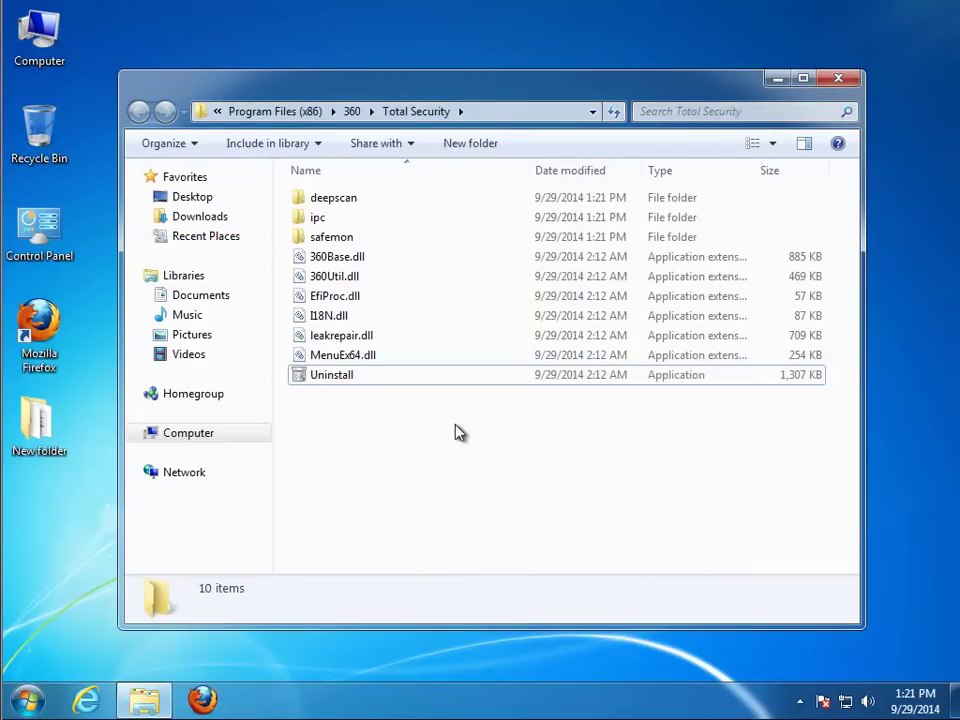
left_click(500, 115)
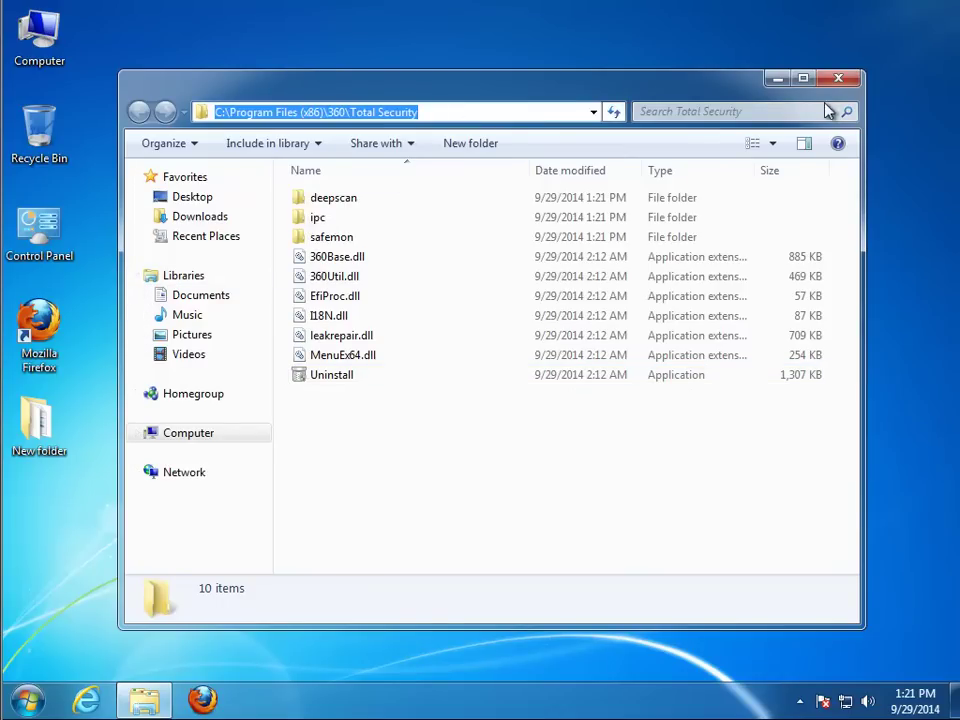
Step: Minimize the Total Security folder and examine the signer name in the digital signatures of the 360TS_Setup_5.0.0.2051 file
left_click(776, 80)
right_click(557, 430)
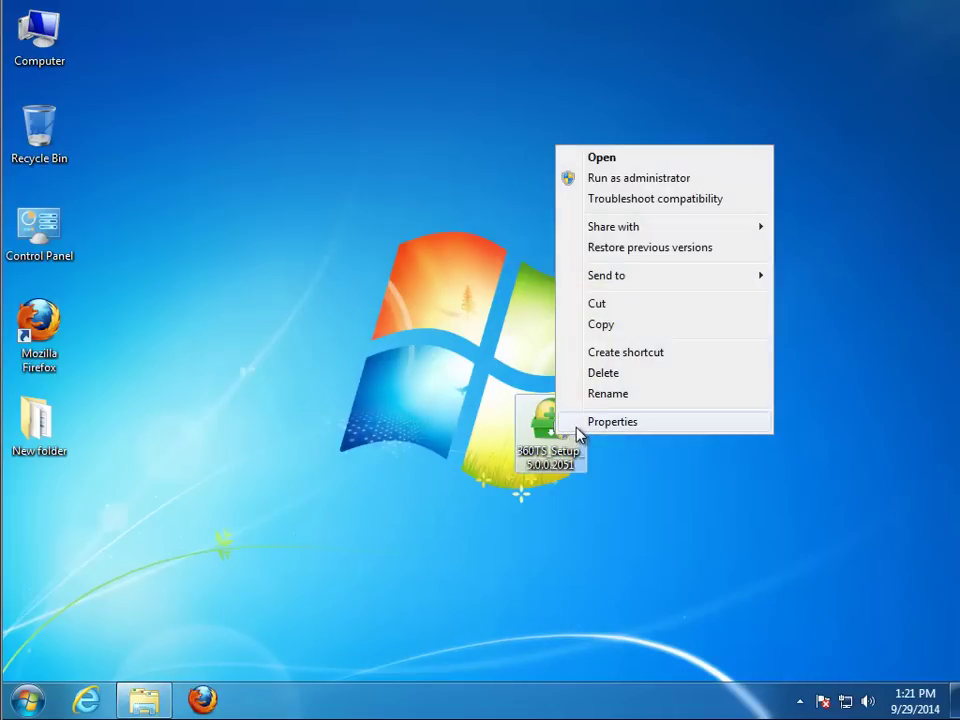
left_click(580, 421)
left_click(849, 242)
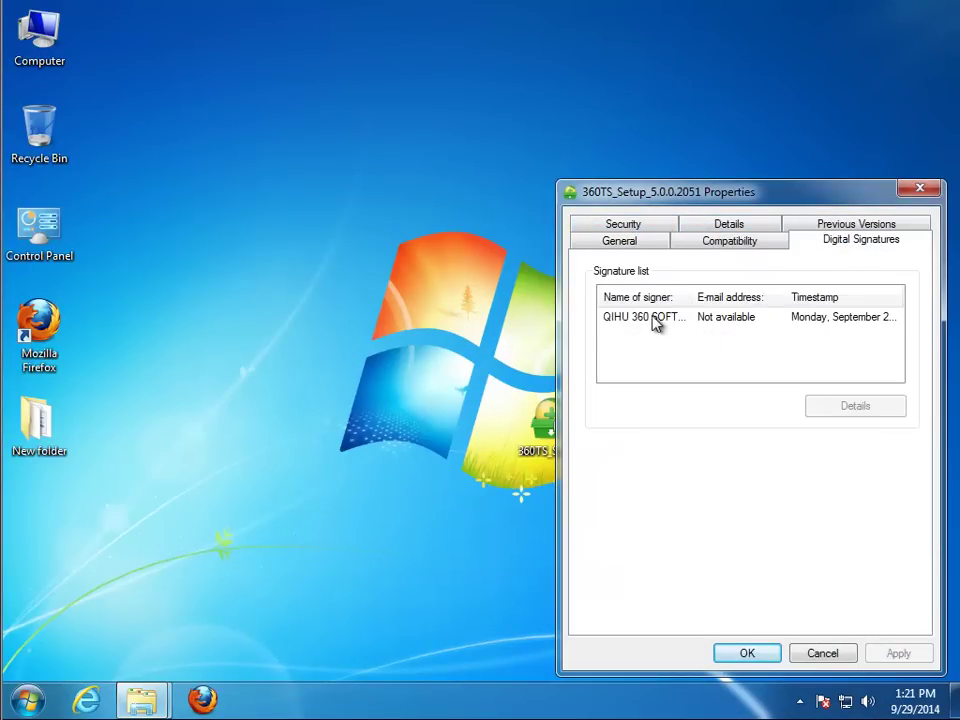
left_click(636, 318)
left_click_drag(695, 296, 743, 296)
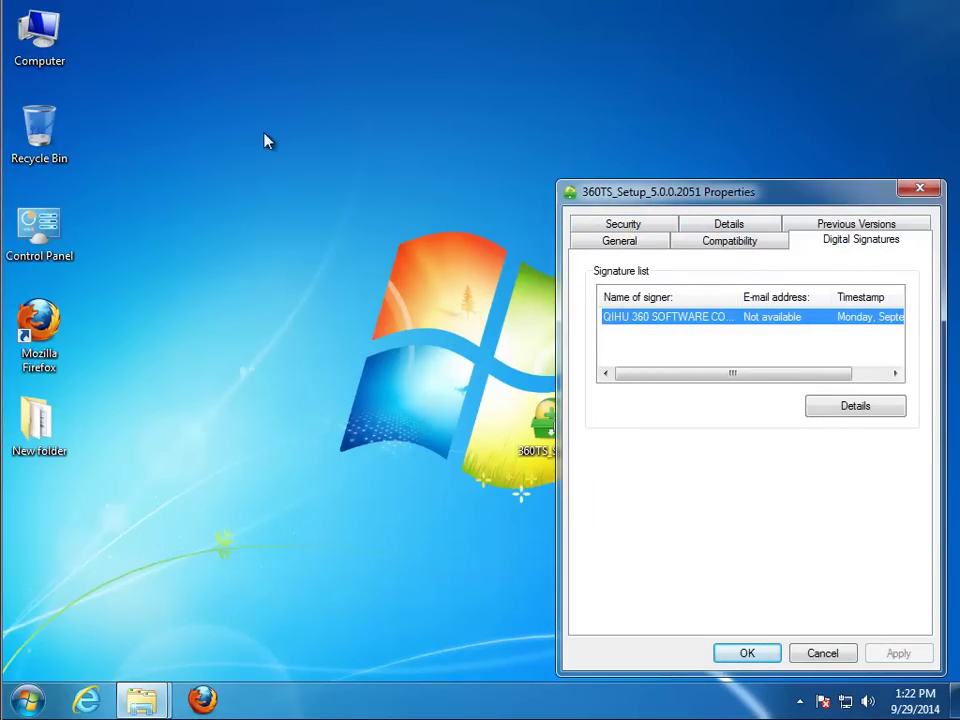
Step: Set the folder options to show hidden files and drives, and stop hiding empty drives, known file extensions and protected operating system files
double_click(45, 40)
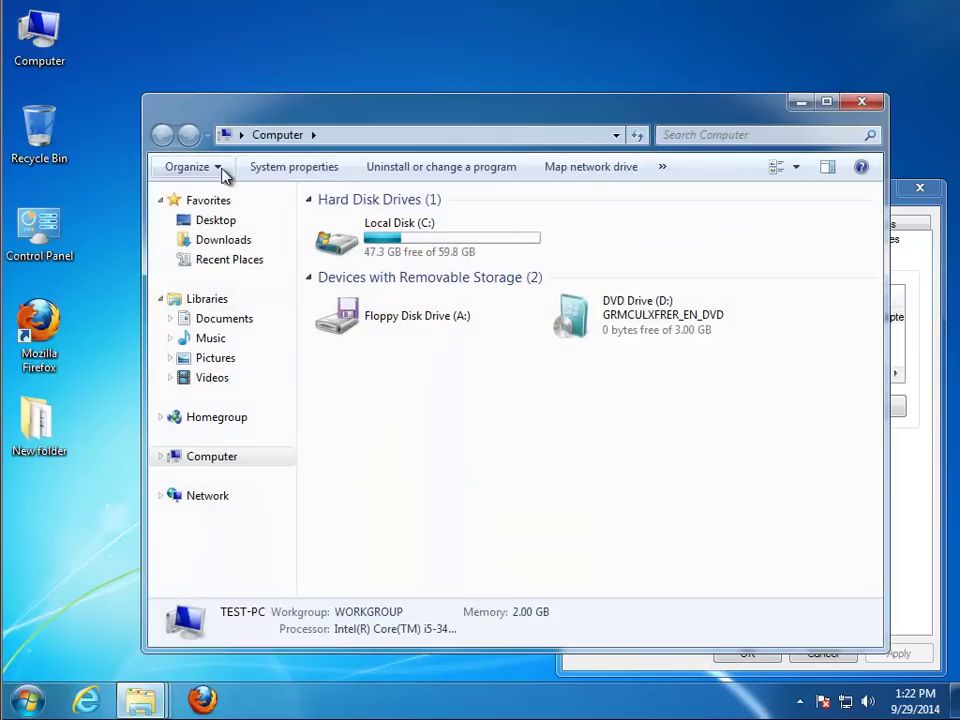
left_click(218, 168)
left_click(250, 352)
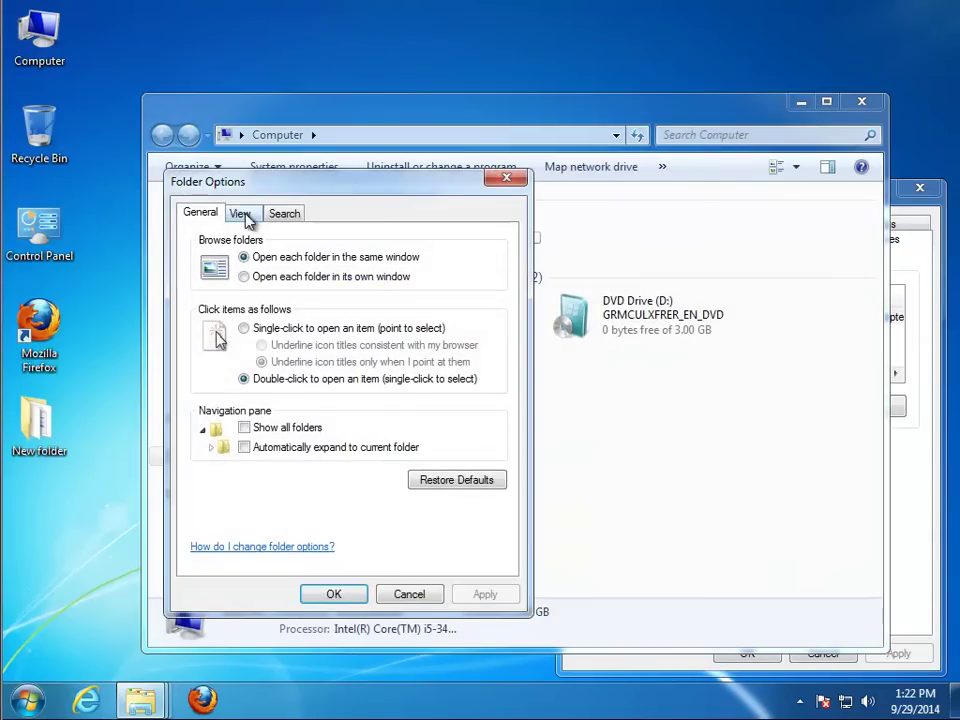
left_click(245, 214)
left_click(240, 474)
left_click(222, 489)
left_click(222, 504)
left_click(224, 519)
left_click(623, 377)
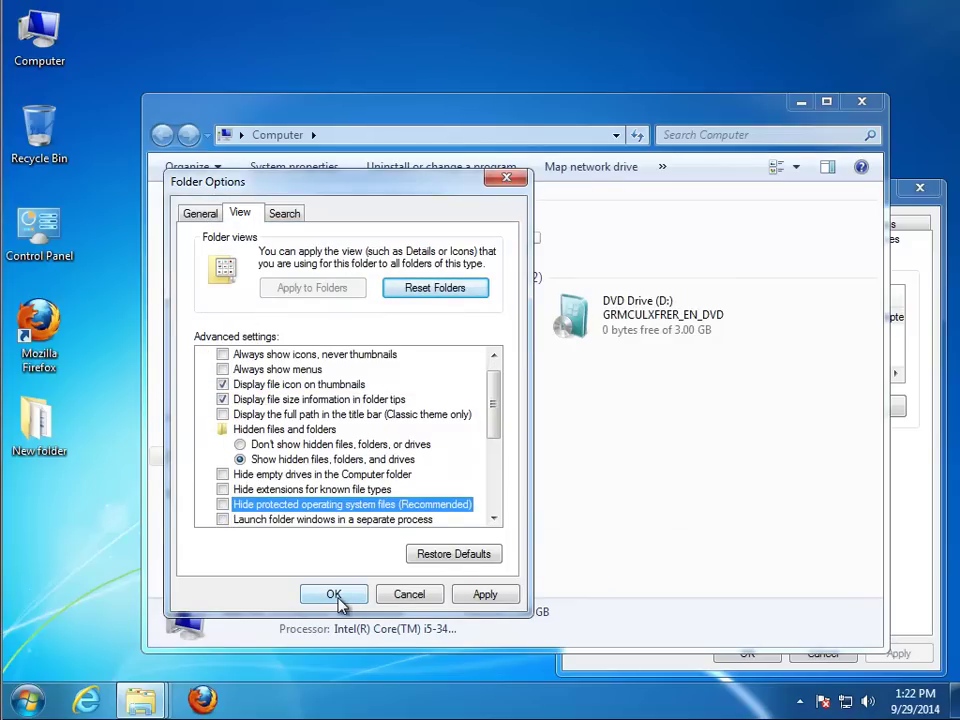
left_click(334, 594)
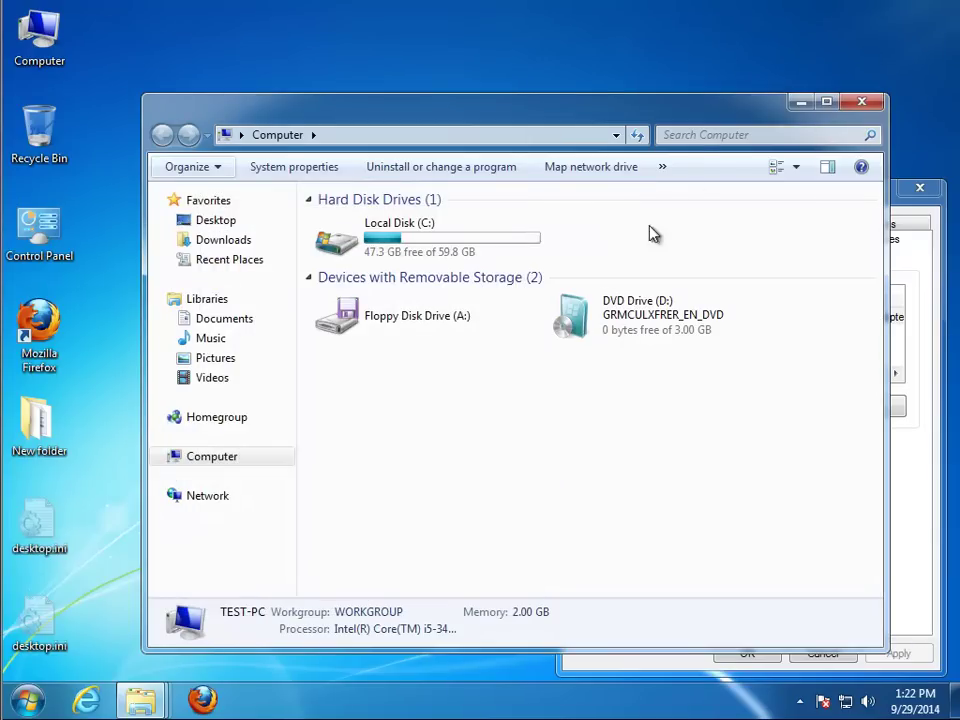
Step: Search the whole computer for "QIHU" and minimize the search window
left_click(698, 135)
type("Q")
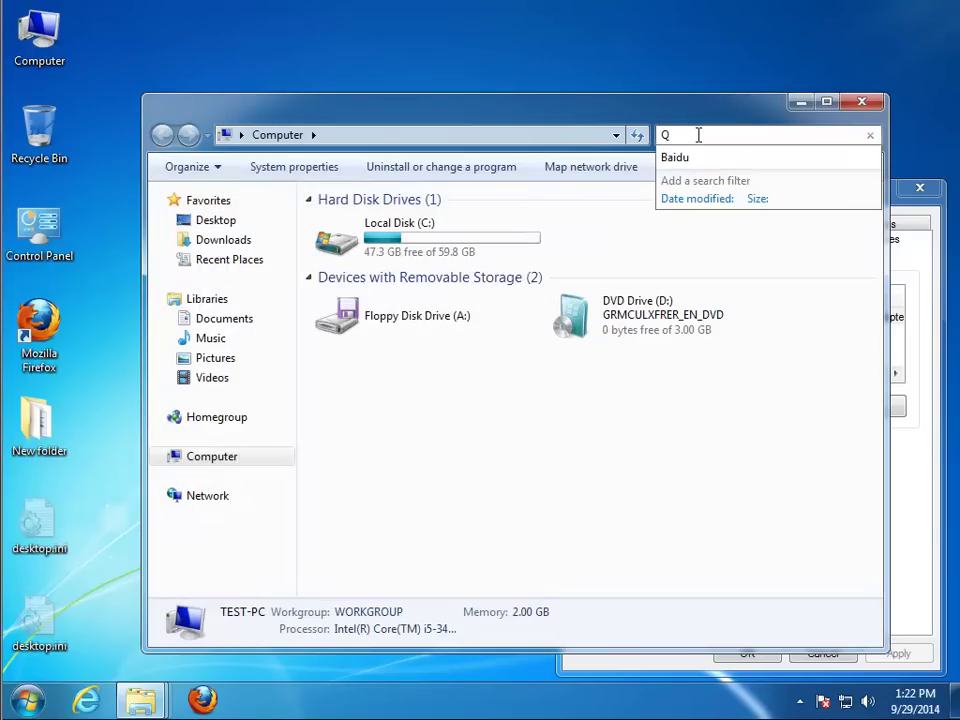
type("IHU")
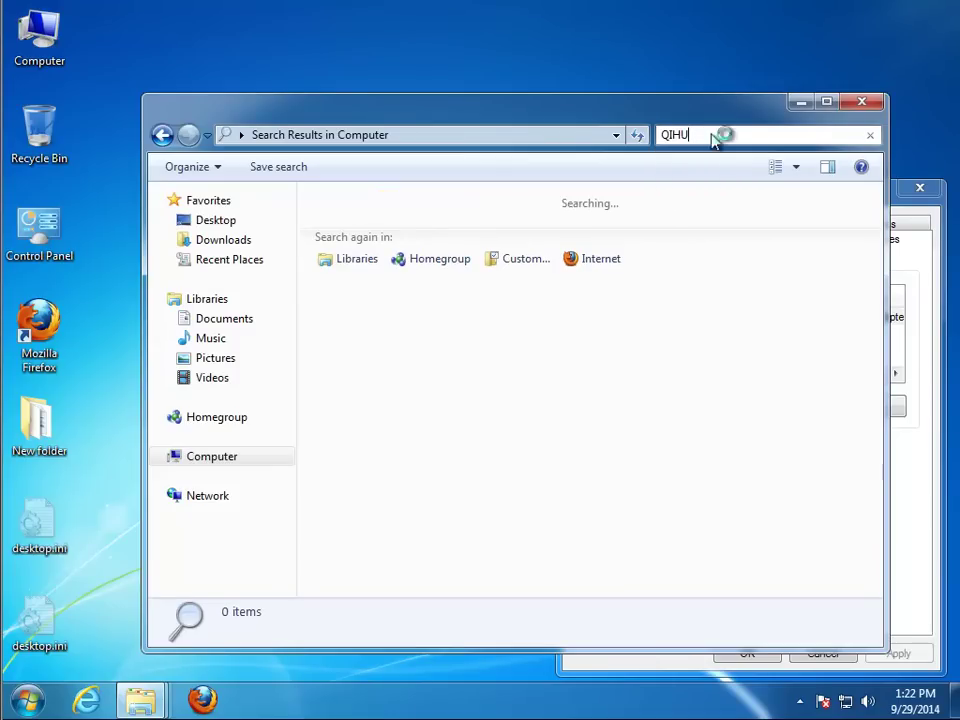
left_click(801, 101)
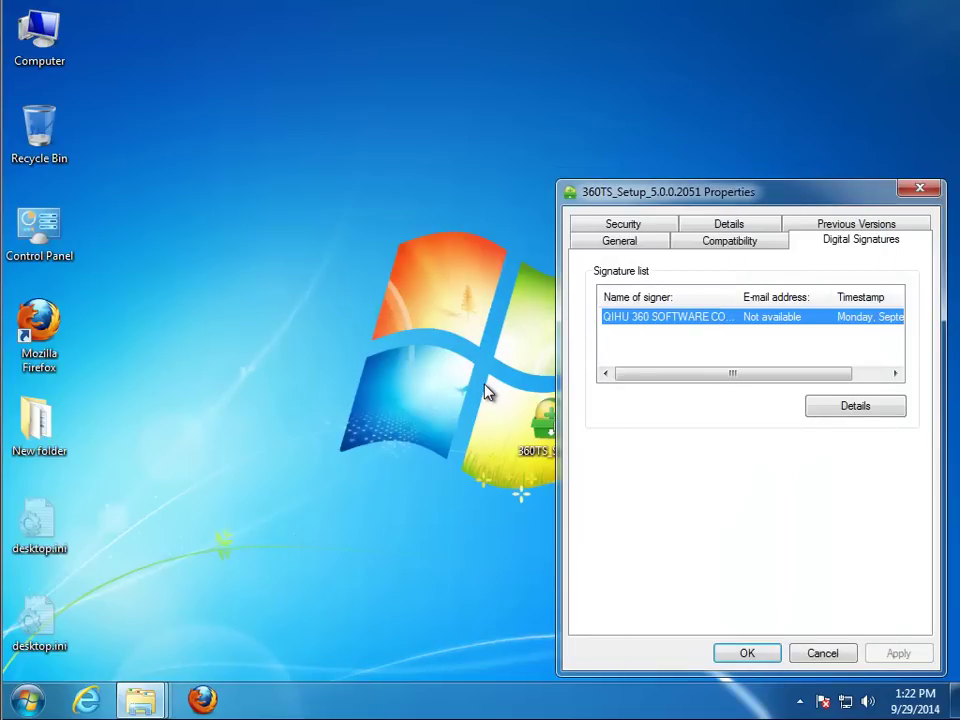
Step: Search the whole computer for "360 TOTAL SECURITY" in a second Computer window and minimize it
left_click(27, 700)
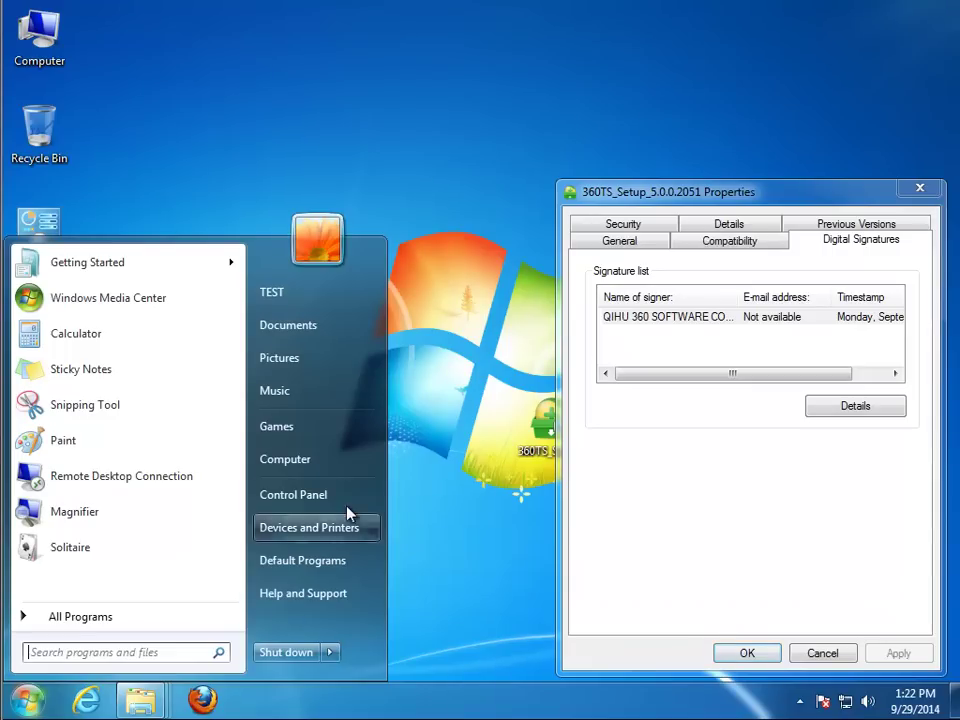
left_click(341, 462)
left_click(710, 160)
type("360 TOTAL")
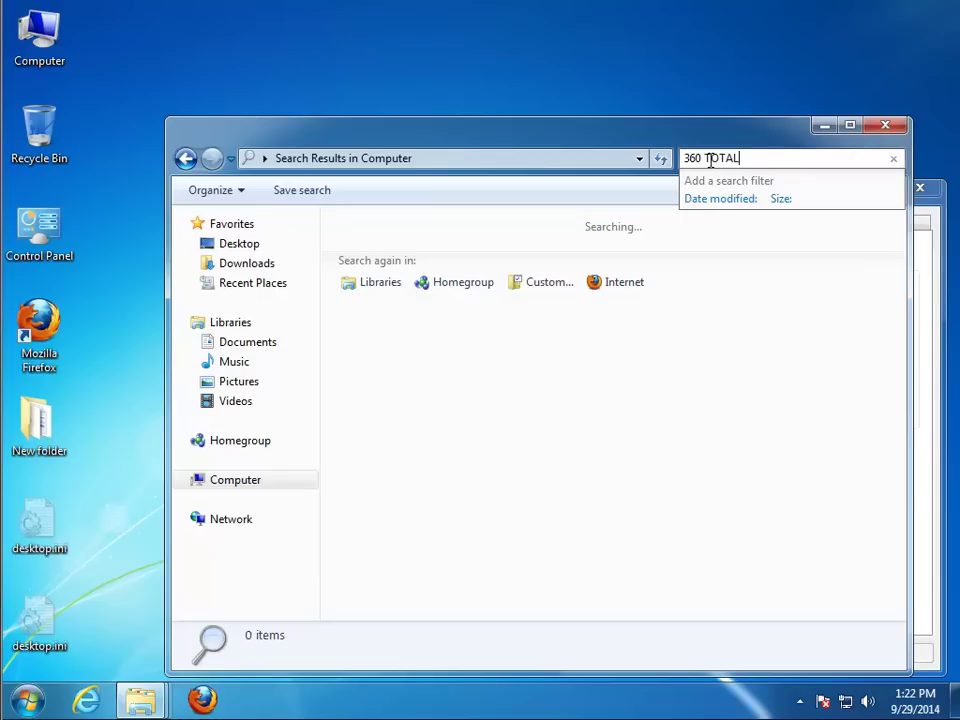
type(" SECURITY")
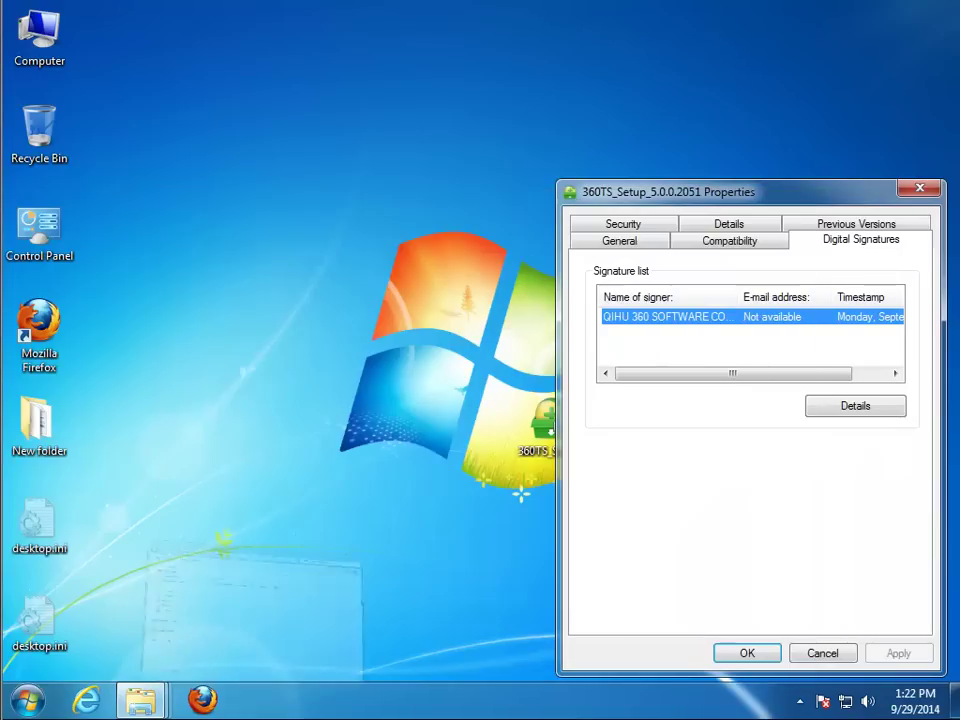
Step: Close the setup file's properties and bring back the Total Security folder window
mouse_move(158, 712)
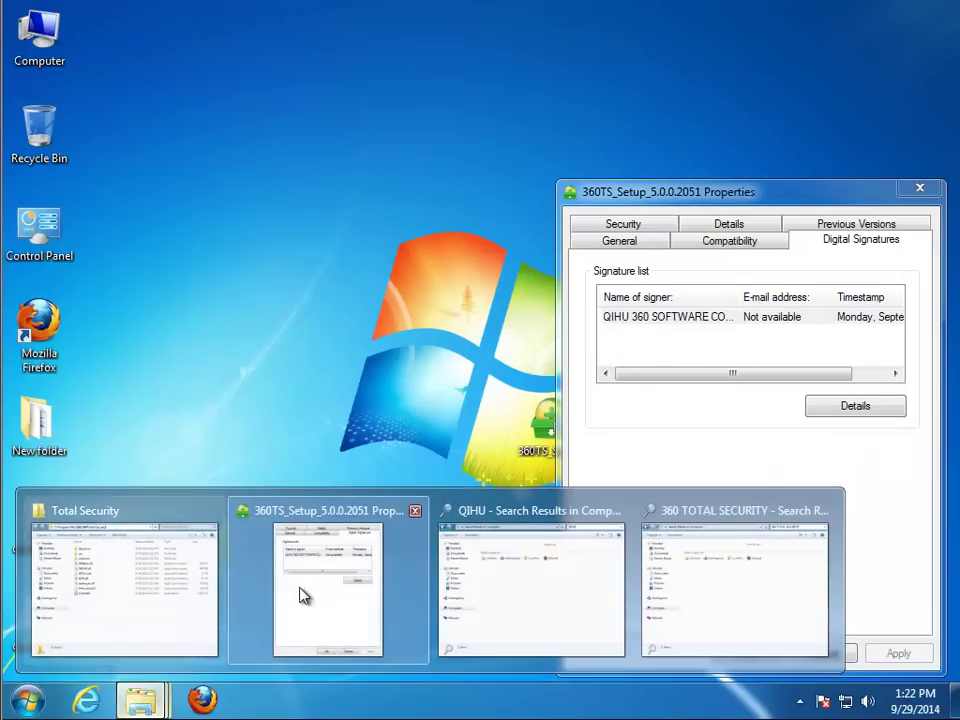
left_click(415, 512)
left_click(150, 568)
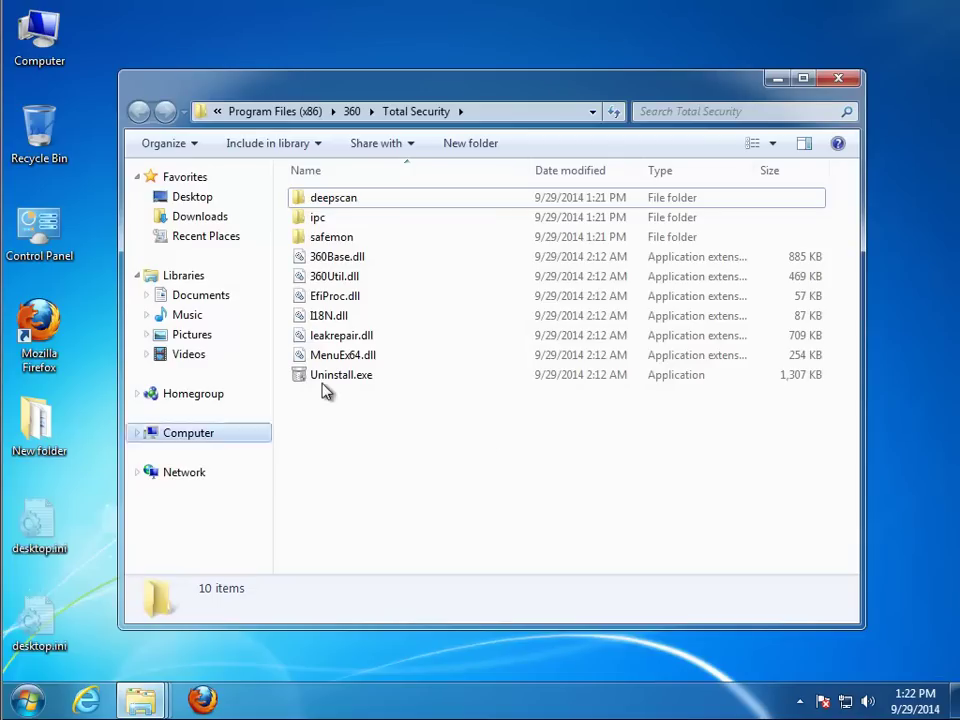
Step: Try to delete the 360 folder from Program Files (x86) on the C: drive
left_click(283, 113)
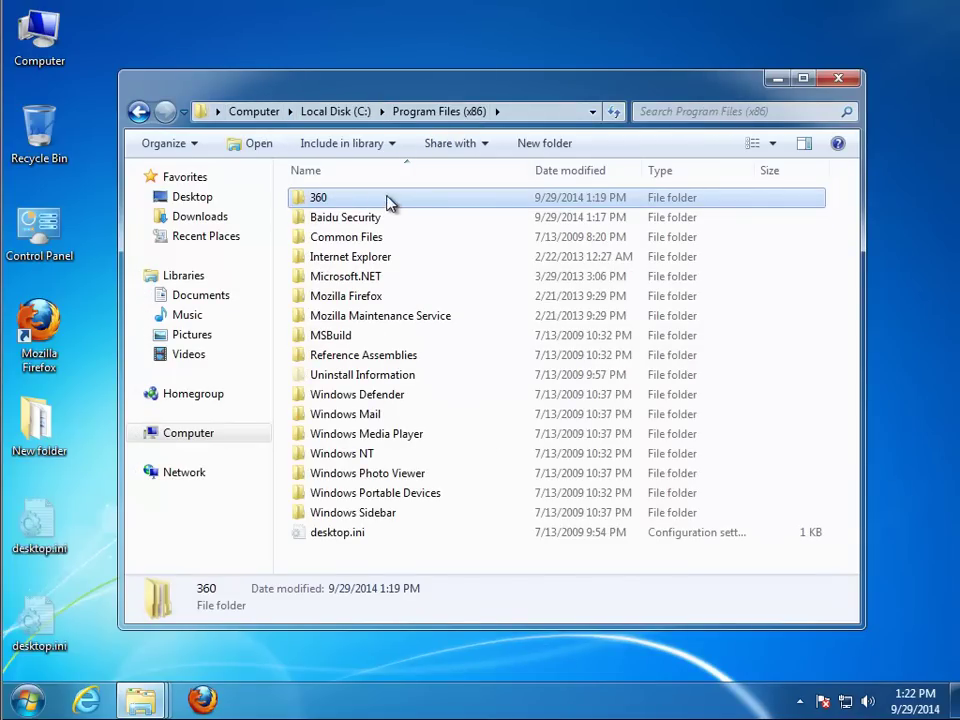
key("Delete")
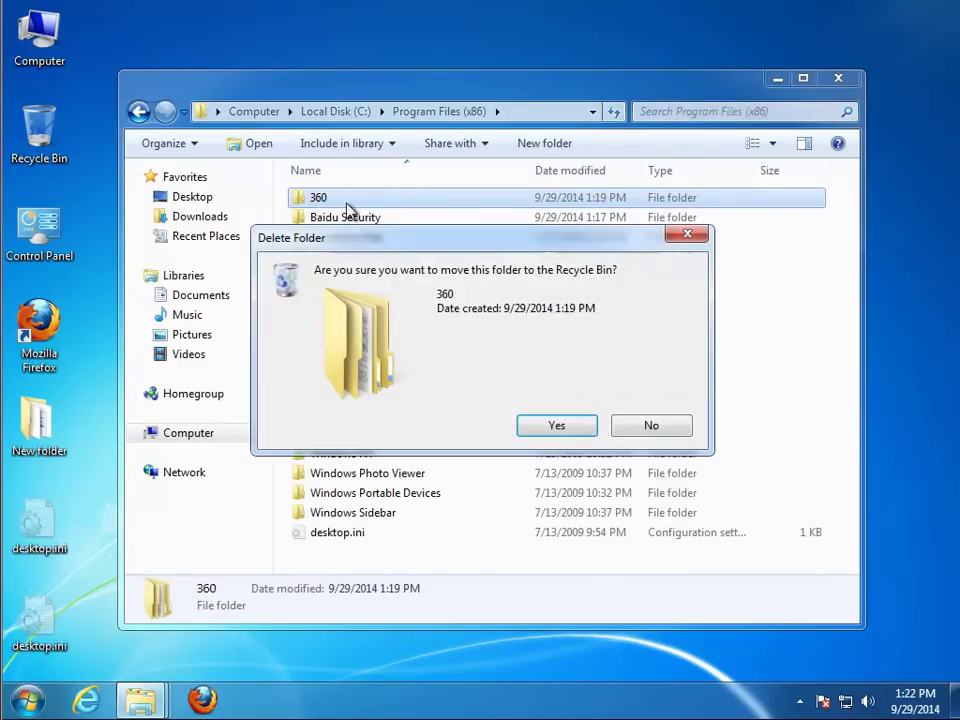
key("Return")
left_click(476, 425)
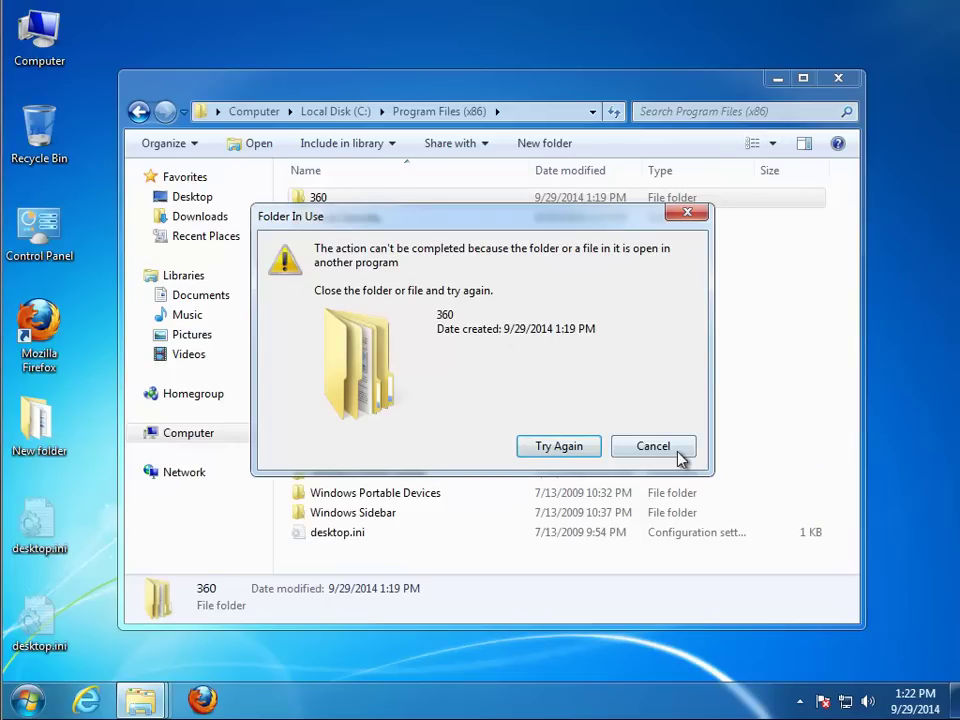
left_click(654, 447)
Step: Open Windows Task Manager and examine the running processes for leftovers of 360 Total Security
right_click(380, 710)
left_click(452, 640)
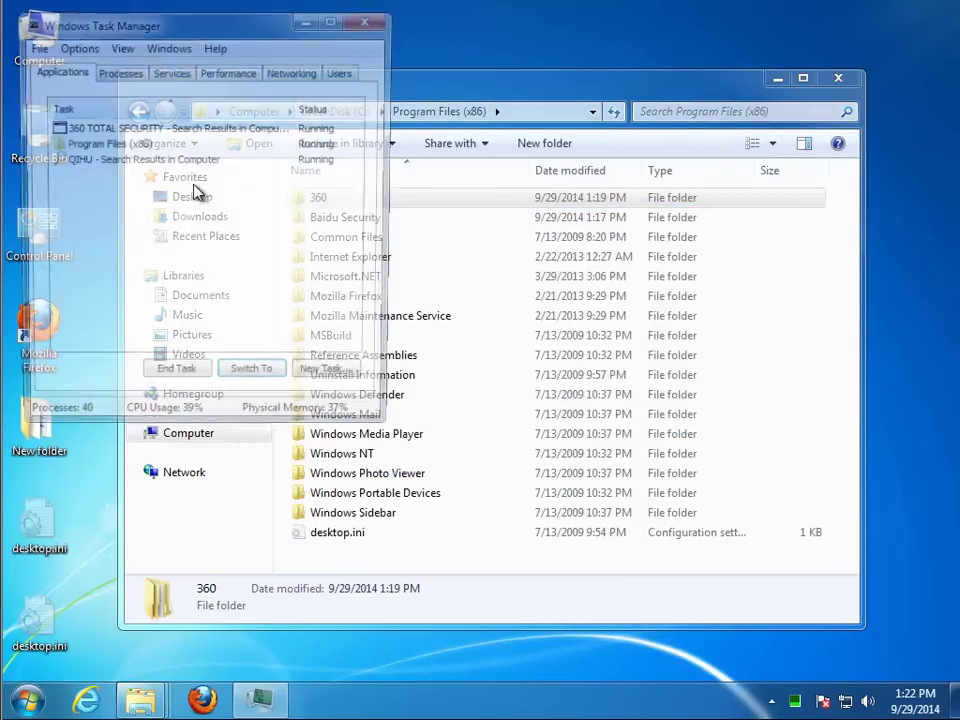
left_click(118, 71)
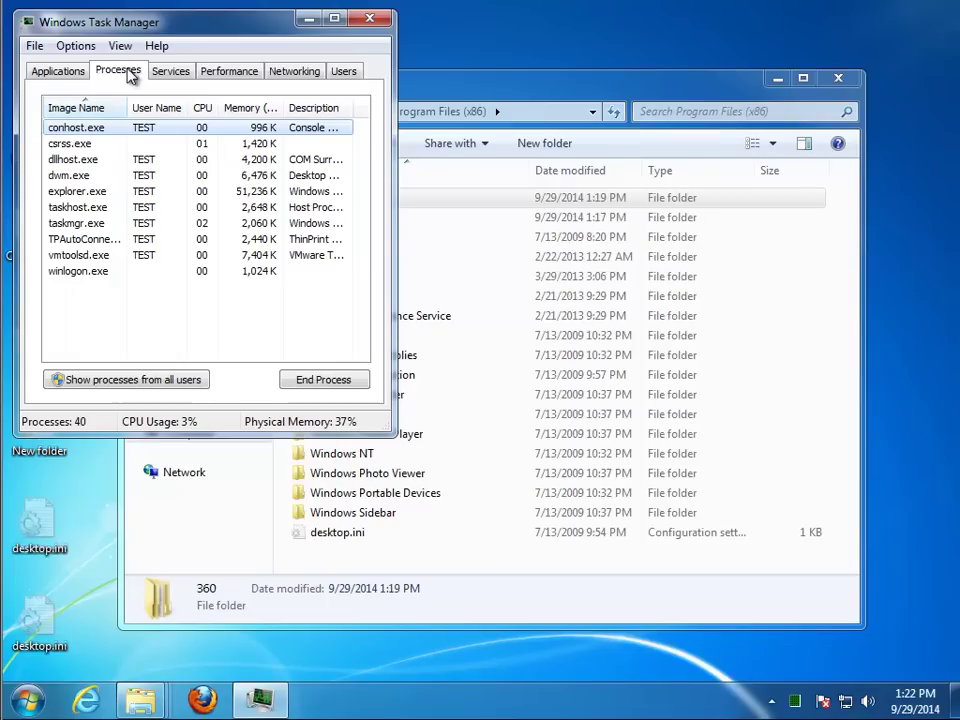
left_click(78, 124)
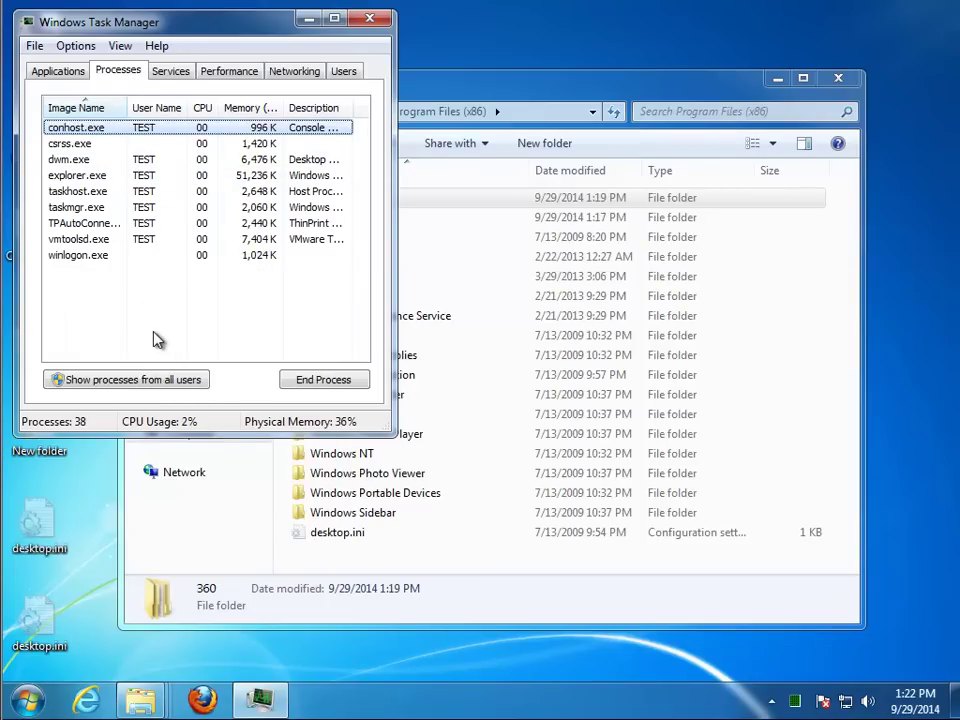
Step: Open the Registry Editor through the Run dialog
key("super+r")
left_click(150, 658)
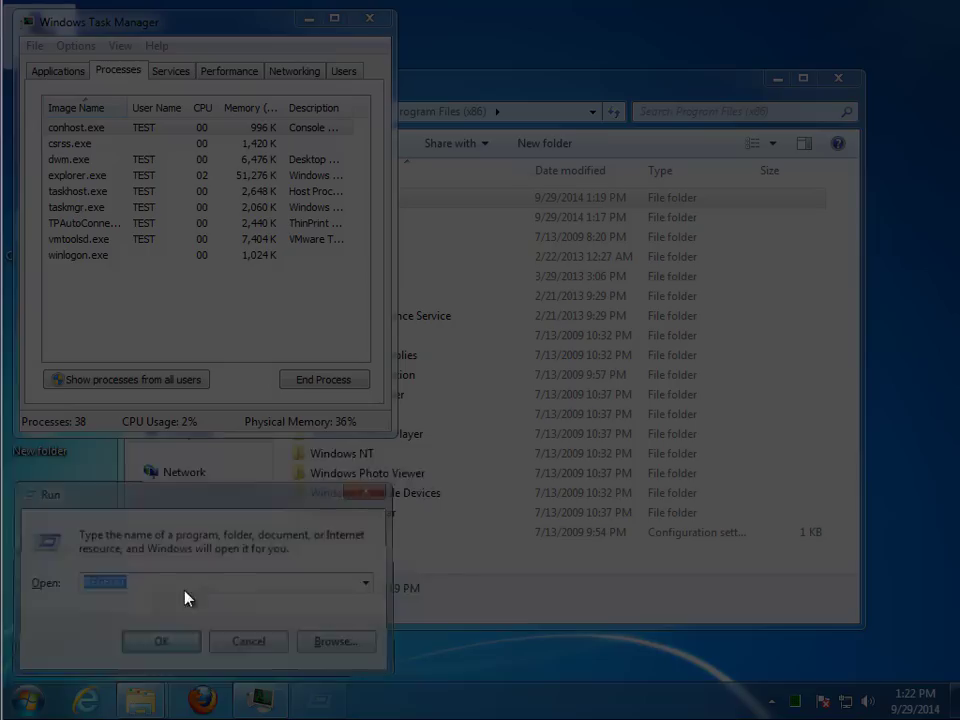
left_click(315, 612)
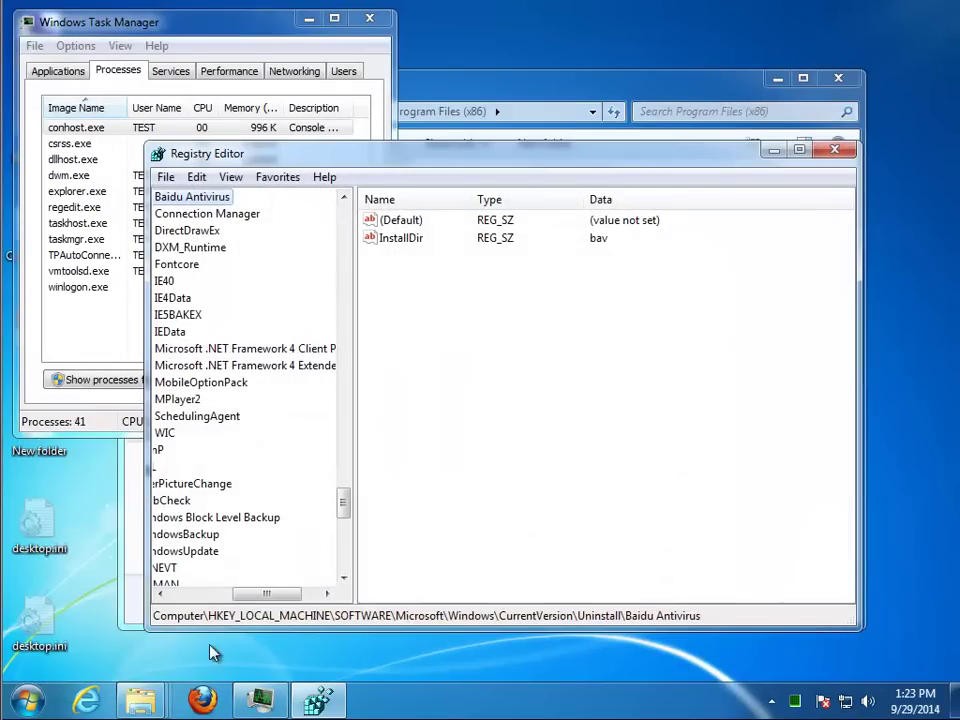
Step: Search the whole registry for "QIHU", starting from the Computer root
left_click(182, 594)
scroll(349, 508, "up", 10)
scroll(365, 380, "up", 15)
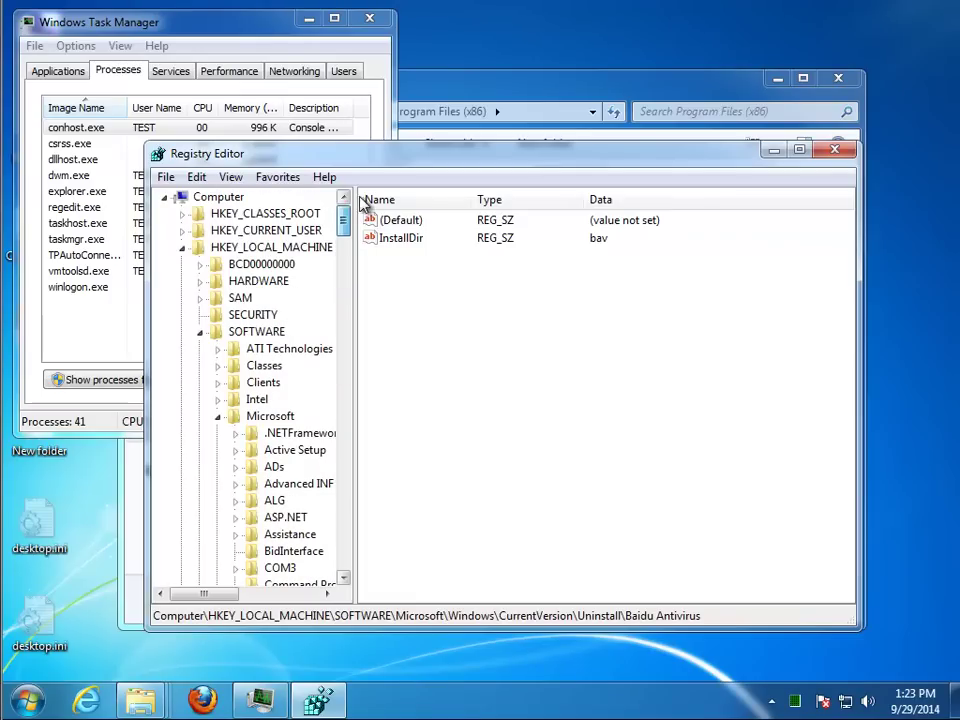
left_click(222, 198)
key("ctrl+f")
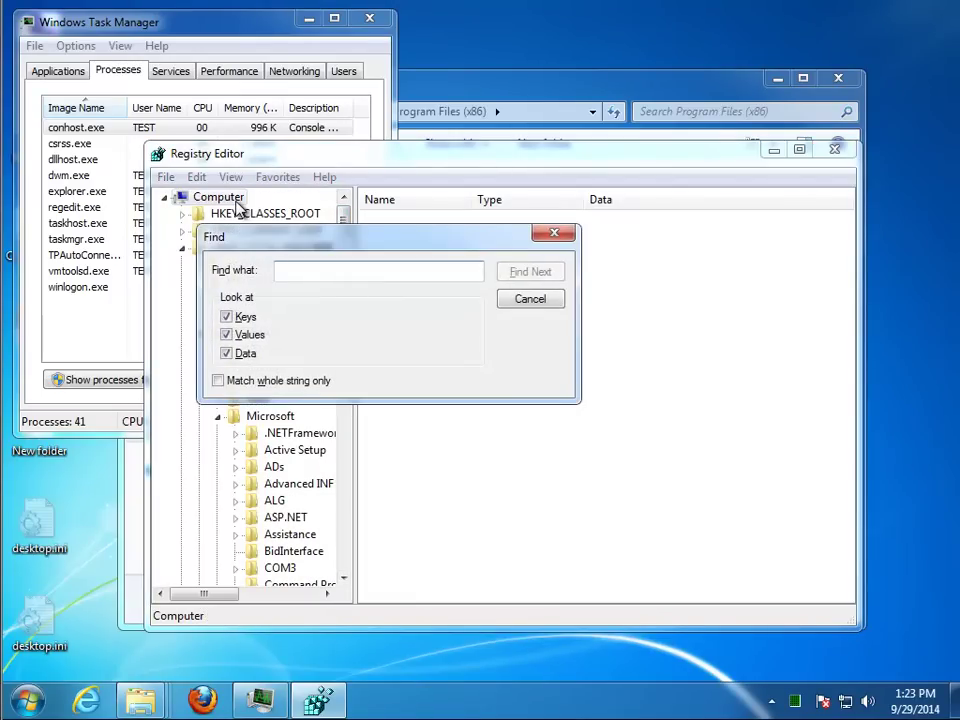
type("GIHU")
key("Return")
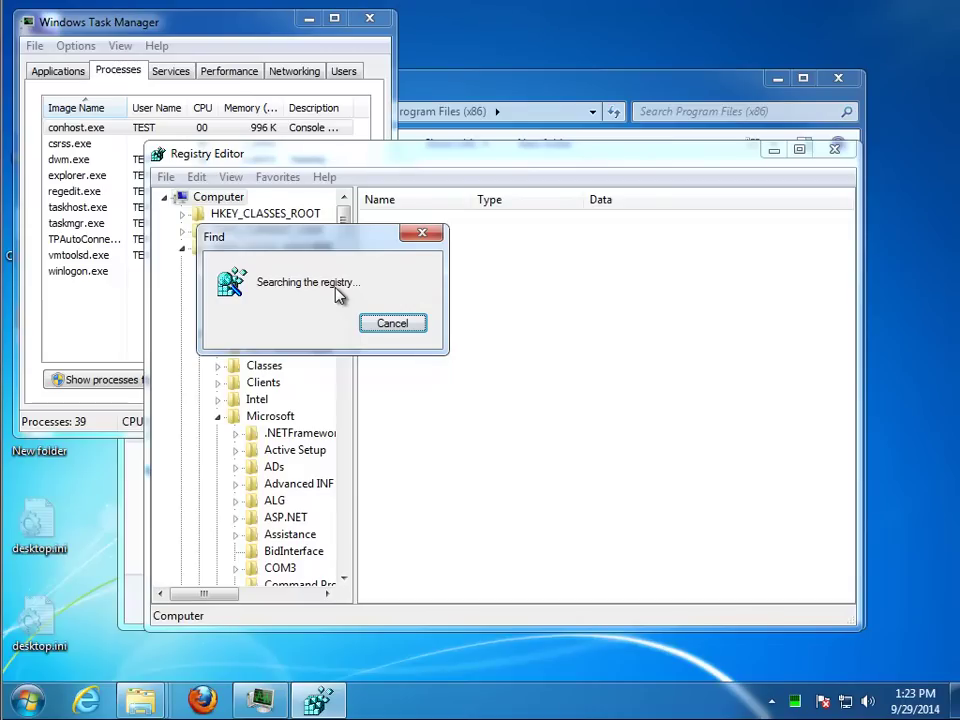
Step: Close the "QIHU" and "360 TOTAL SECURITY" search results windows while the registry search runs
left_click_drag(141, 700, 335, 708)
mouse_move(335, 708)
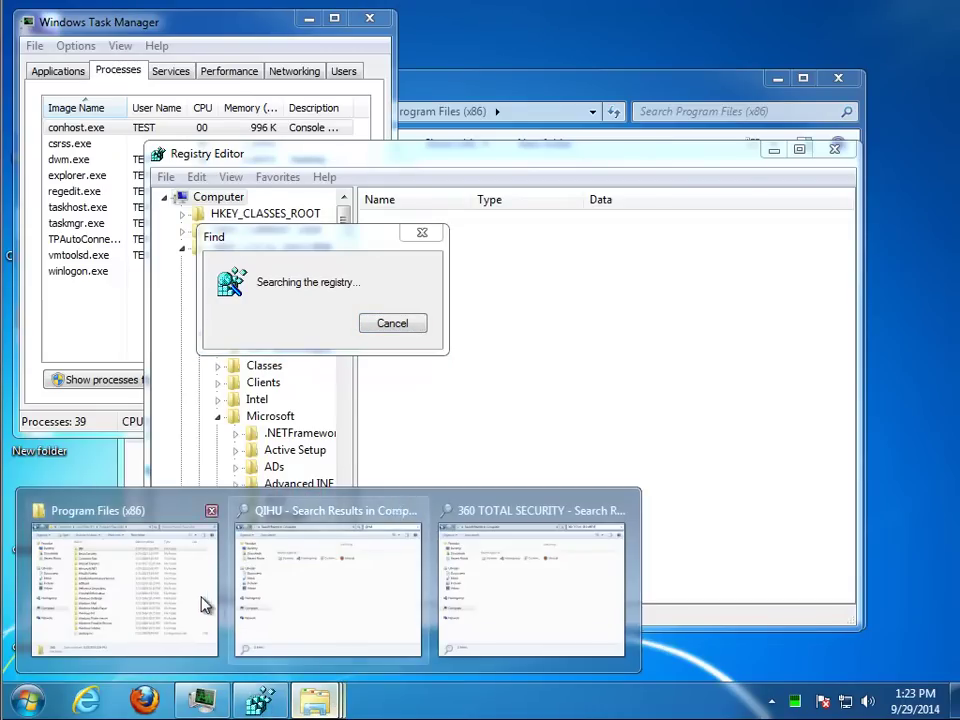
left_click(302, 604)
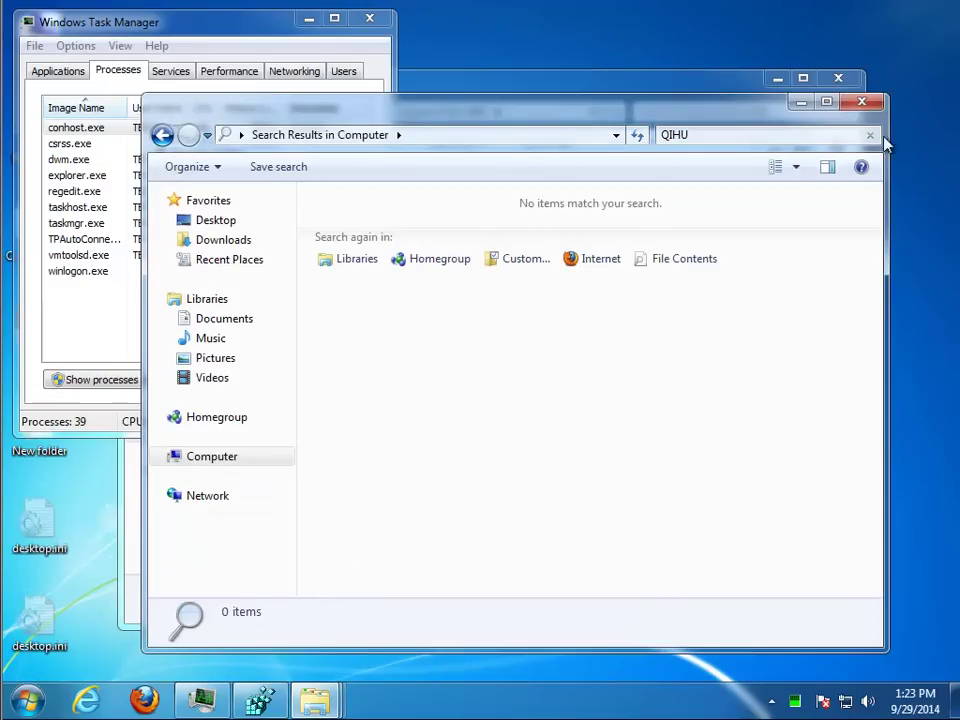
left_click(862, 106)
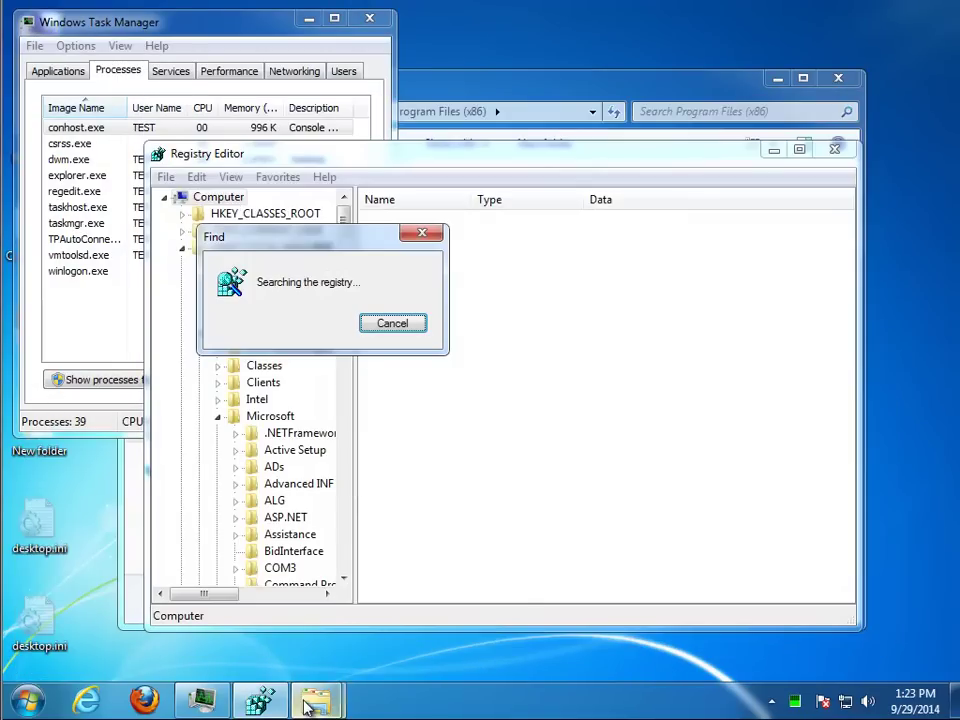
mouse_move(314, 702)
left_click(452, 648)
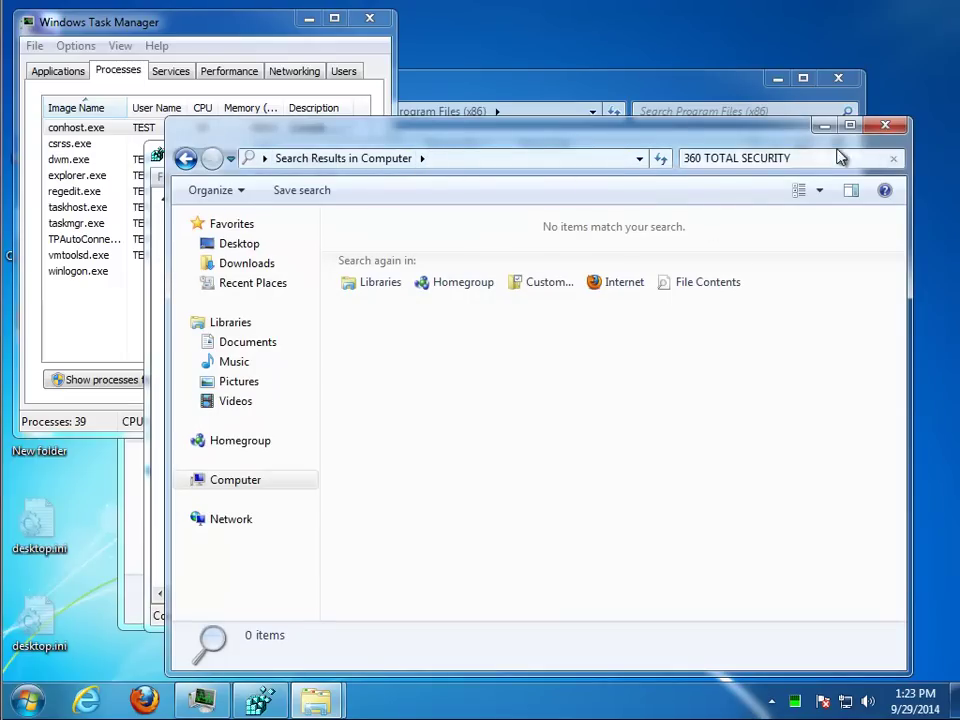
left_click(884, 128)
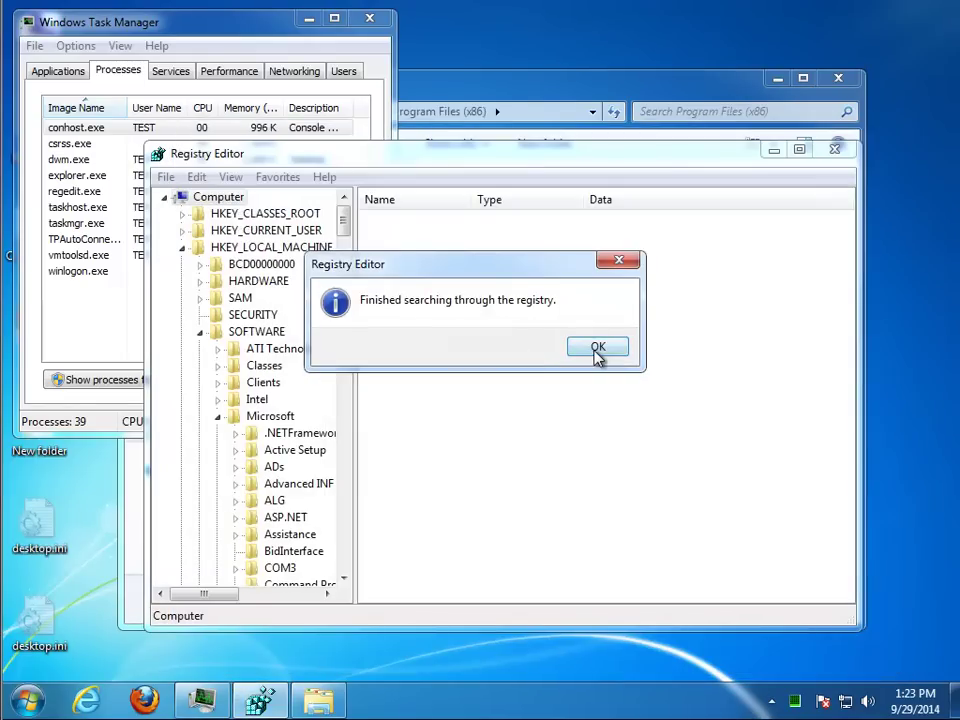
Step: Dismiss the finished registry search, search the registry for "360" and continue to the next match
left_click(596, 348)
key("ctrl+f")
type("360")
key("Return")
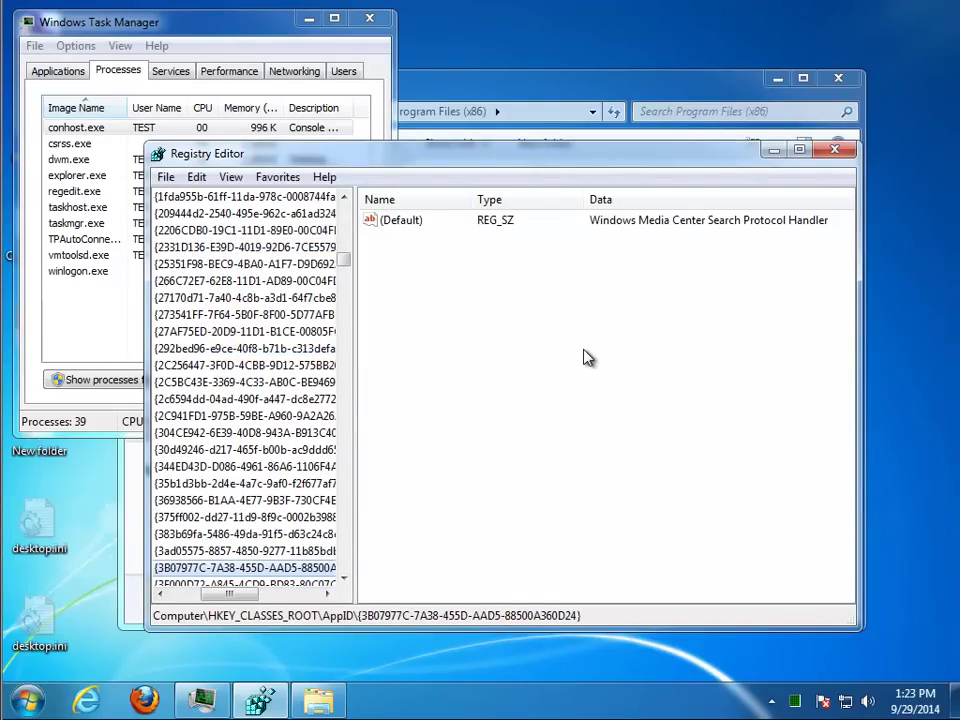
key("F3")
left_click_drag(343, 264, 357, 207)
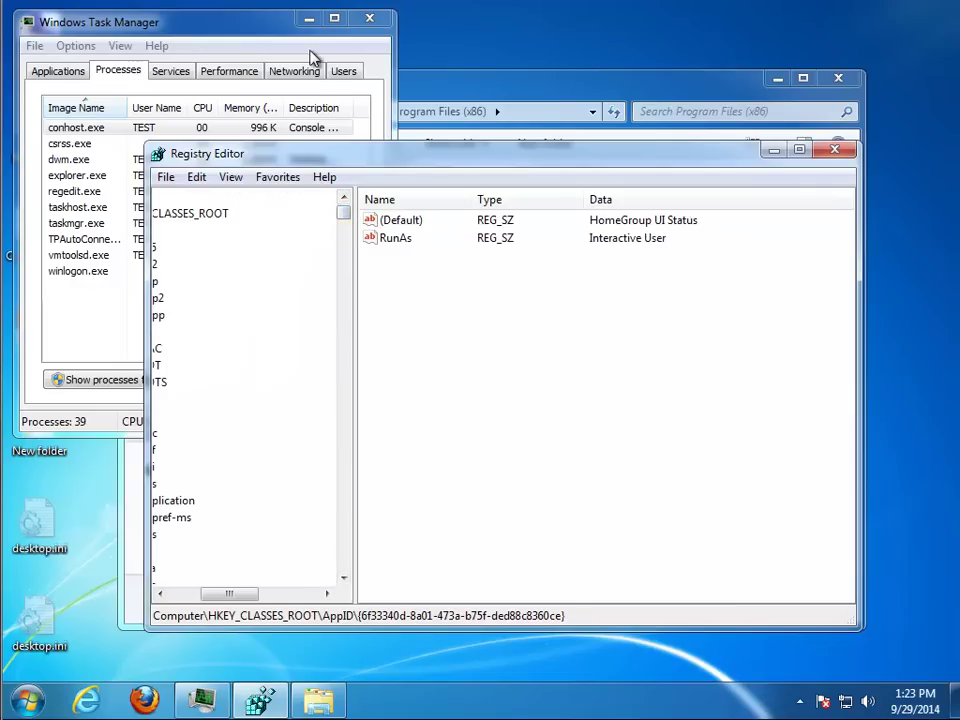
Step: Minimize Task Manager, move the Registry Editor out of the way and open the 360 folder in Program Files (x86)
left_click(309, 18)
left_click_drag(448, 156, 446, 244)
double_click(414, 203)
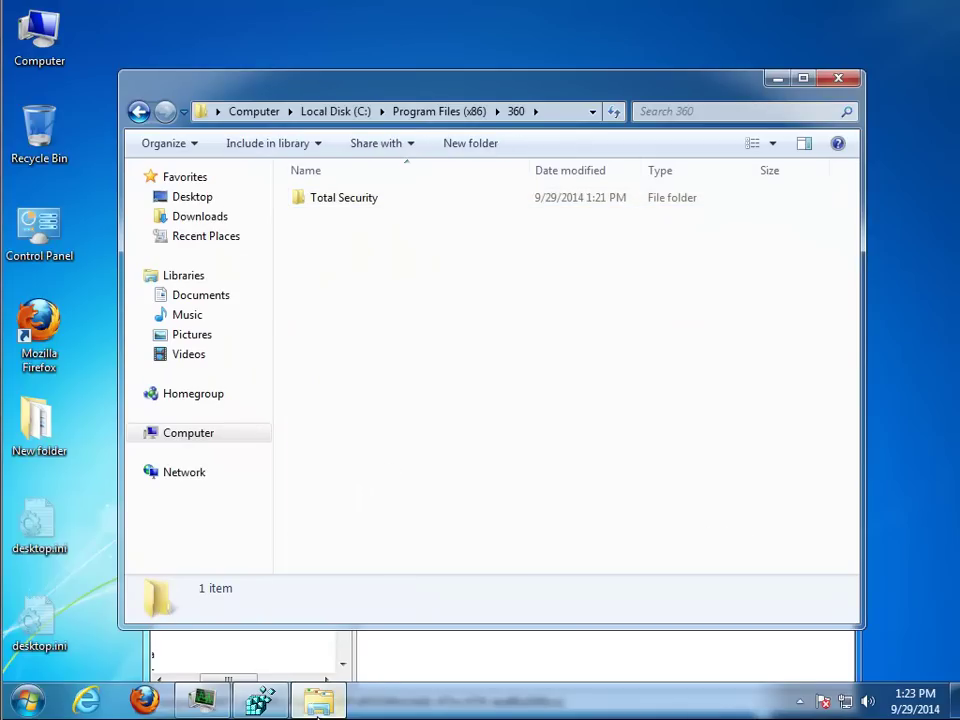
Step: Return to the Registry Editor, collapse HKEY_CLASSES_ROOT and search from the Computer root for "360 TOTAL SECURITY"
left_click(259, 700)
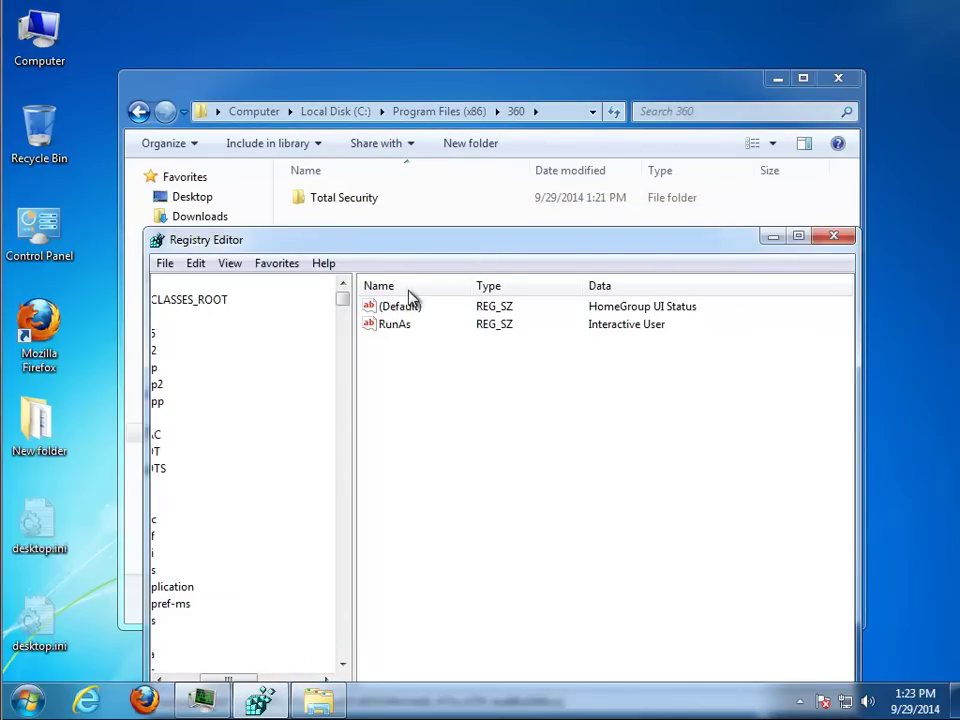
left_click(172, 680)
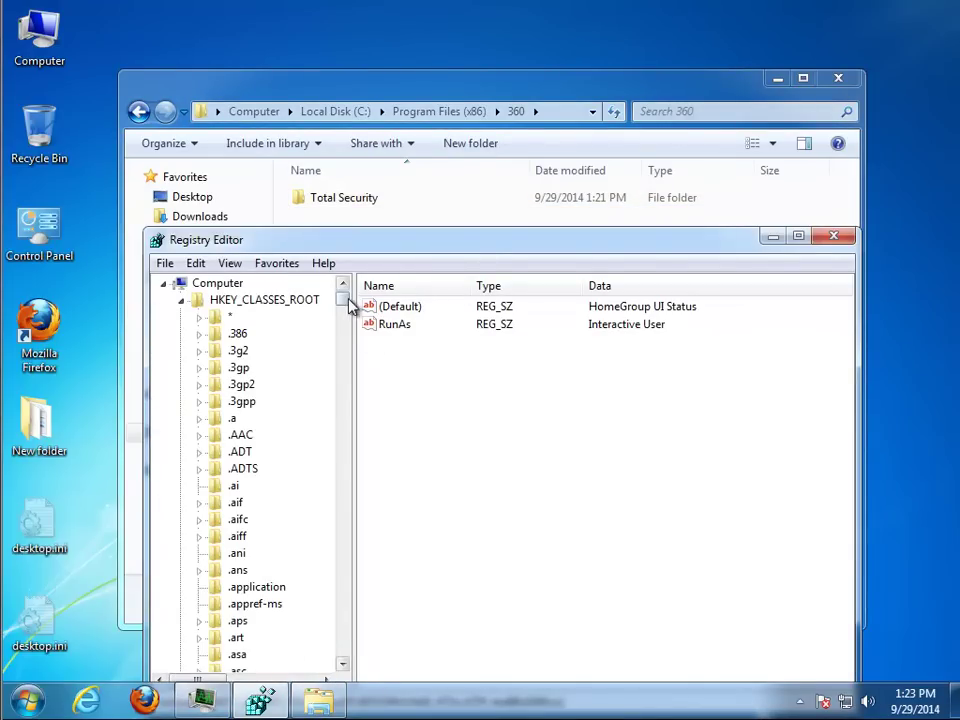
left_click(181, 300)
left_click(218, 284)
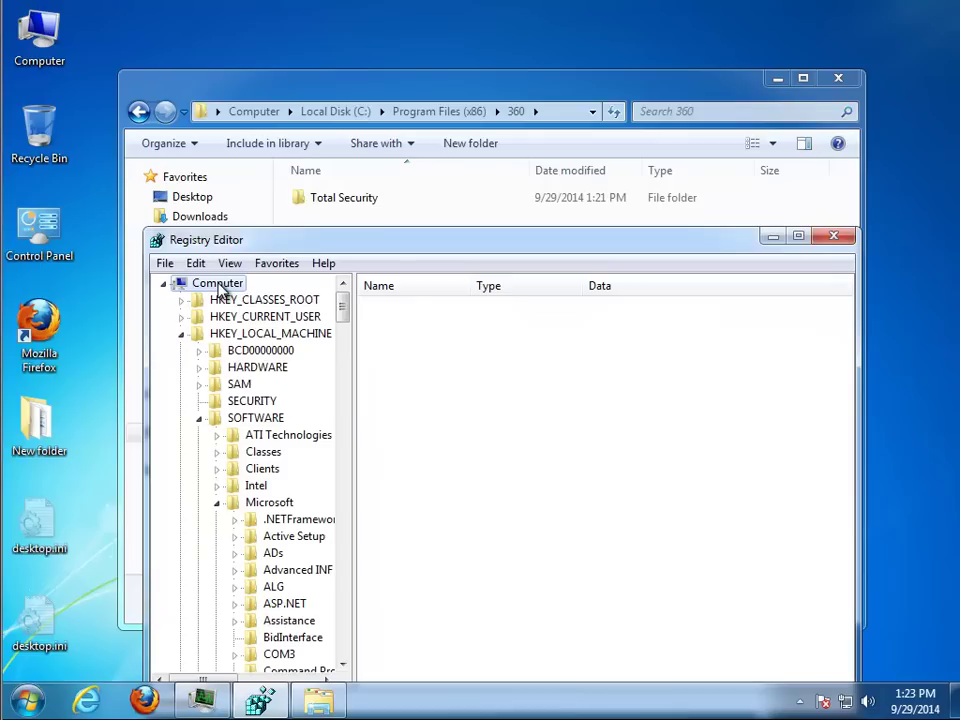
key("ctrl+f")
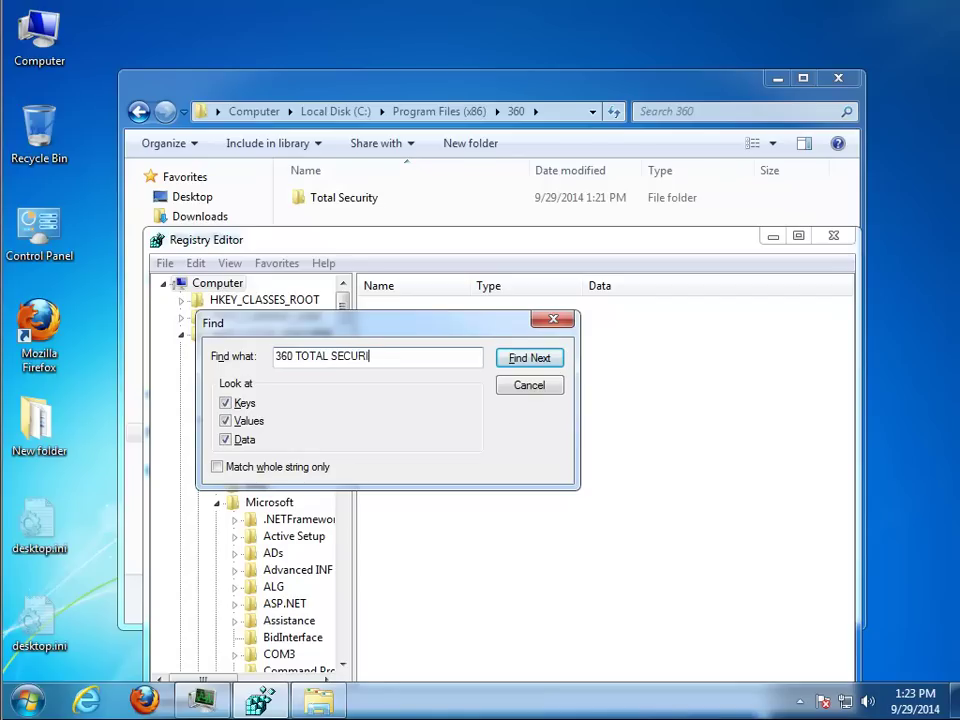
key("Return")
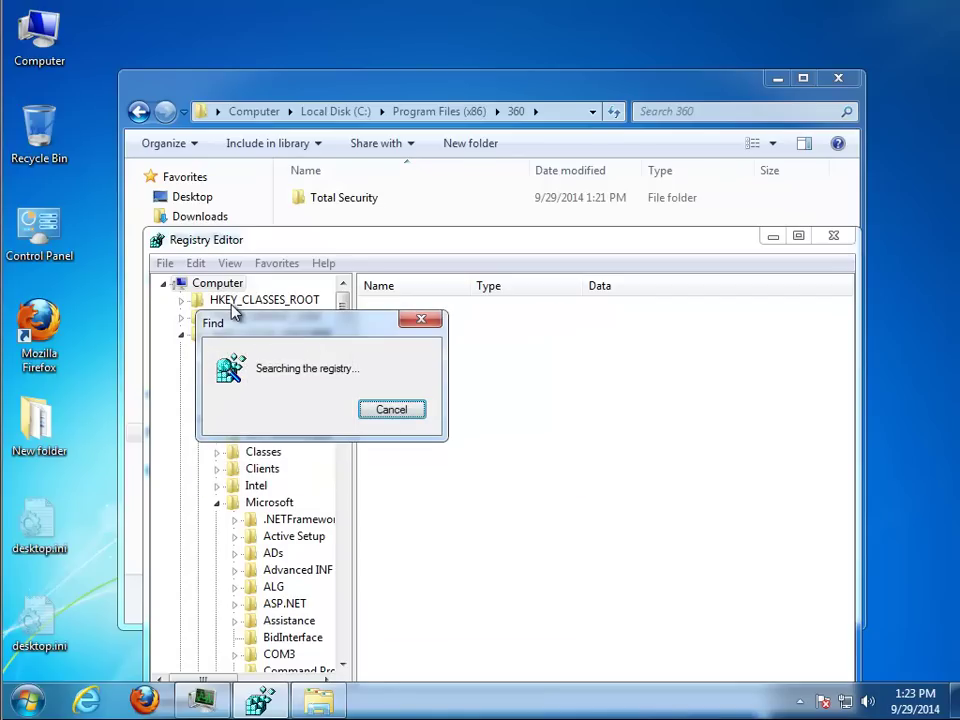